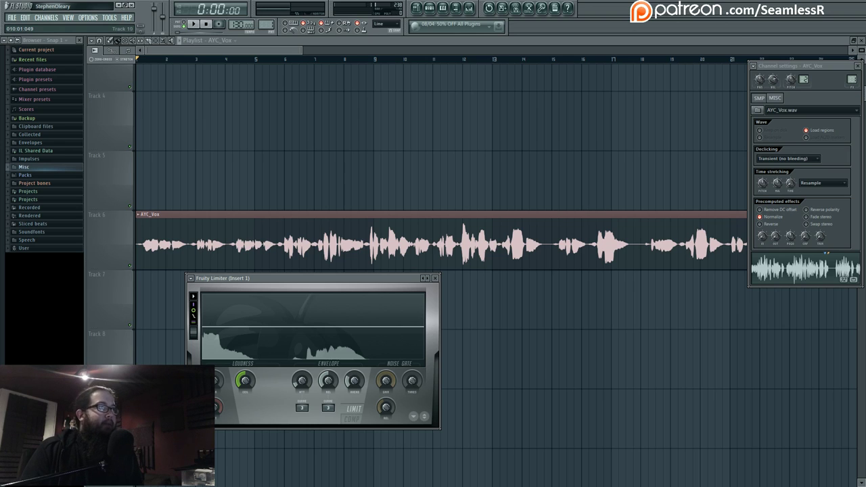
Step: Close the Fruity Limiter and channel settings windows covering the playlist
left_click_drag(338, 280, 353, 289)
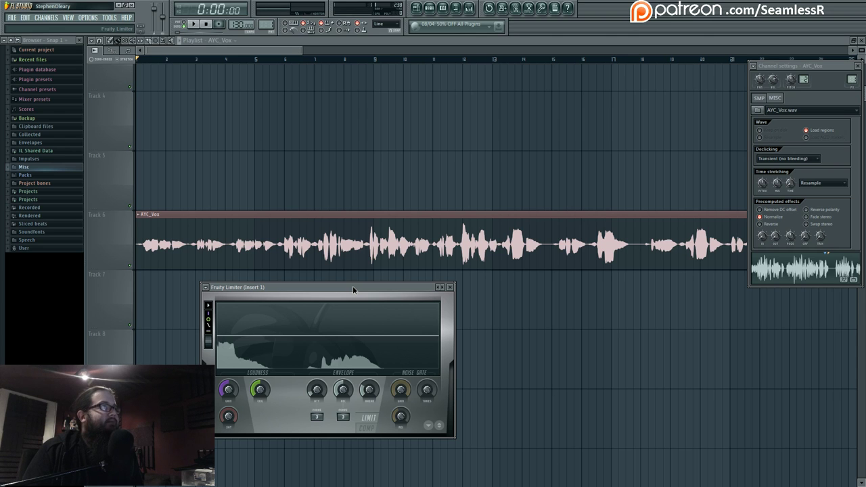
key("F12")
scroll(515, 334, "up", 1)
left_click_drag(514, 334, 424, 393)
scroll(273, 408, "up", 3)
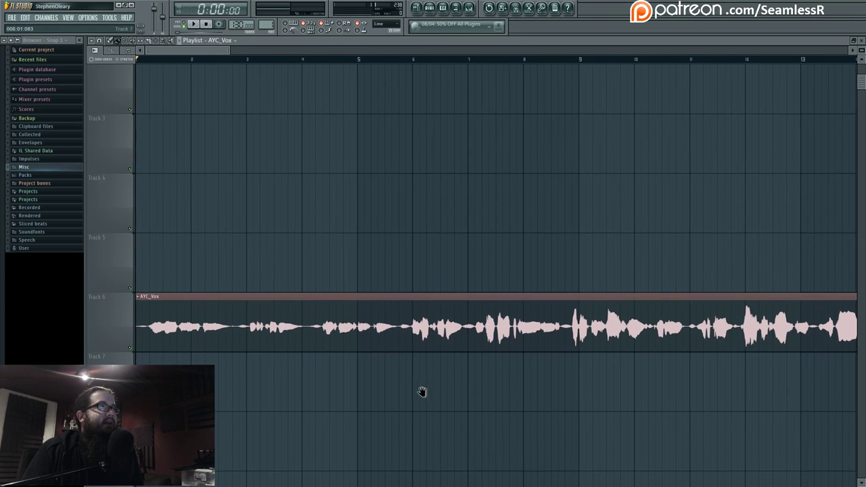
Step: Play short passages of the AYC_Vox clip, one from early in bar 4 and one from just before bar 12
left_click(314, 59)
key("space")
left_click_drag(476, 385, 396, 383)
key("space")
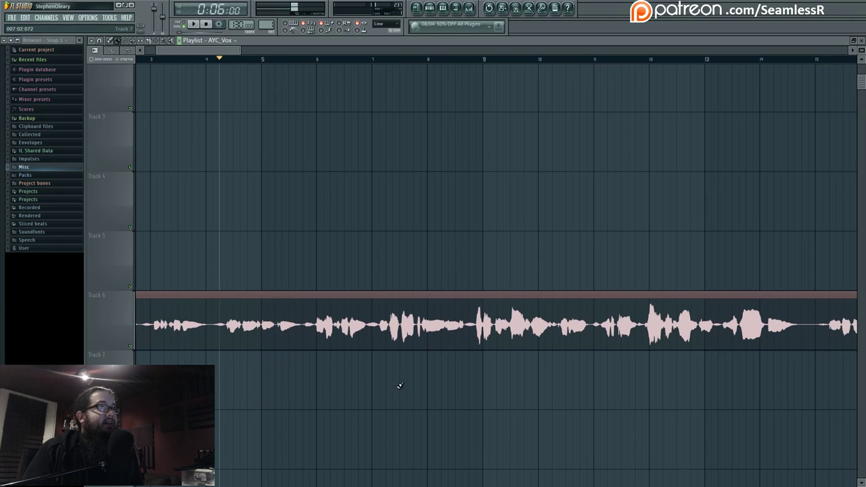
left_click(643, 59)
key("space")
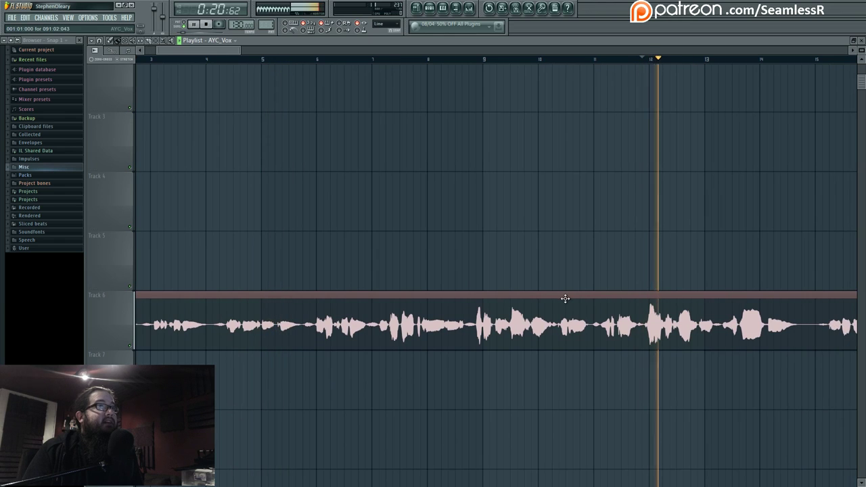
key("space")
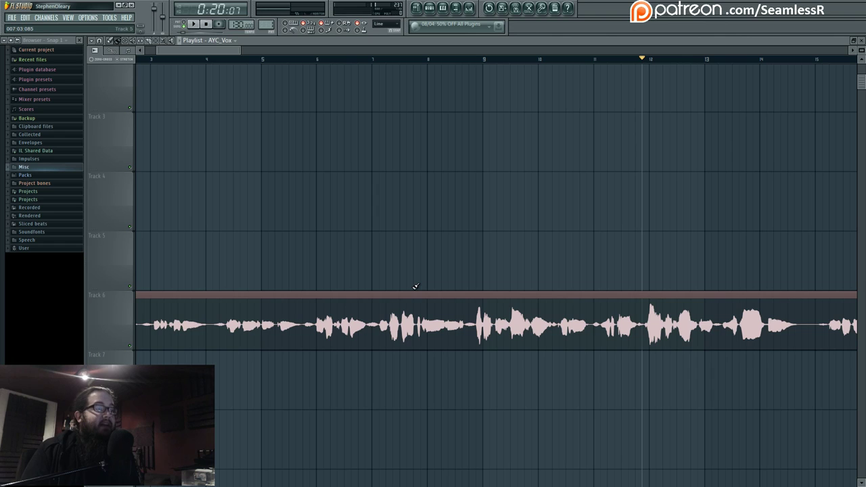
Step: Move the playhead along the vocal waveform between bars 8 and 12, finishing just past the middle of bar 8
left_click_drag(636, 67, 586, 117)
left_click(656, 71)
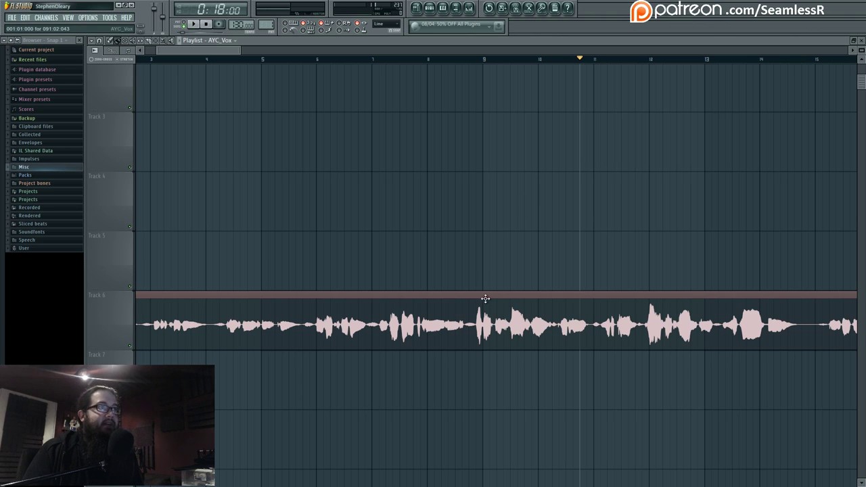
left_click_drag(477, 60, 565, 62)
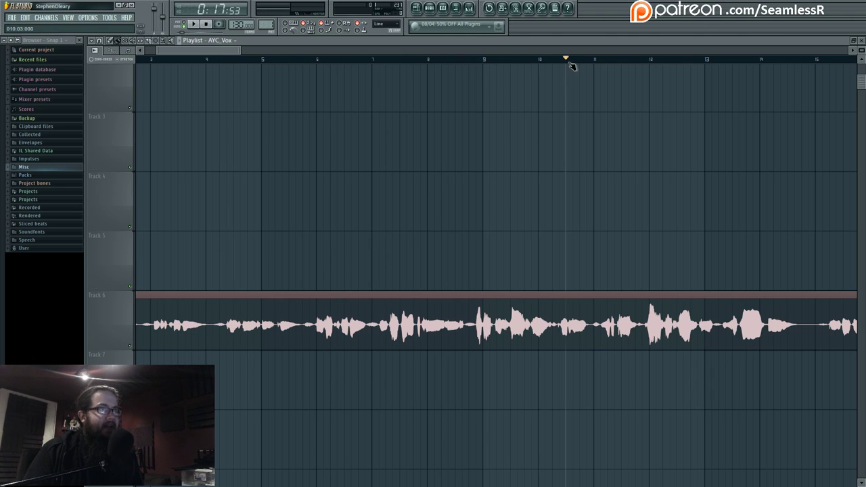
left_click_drag(569, 62, 462, 57)
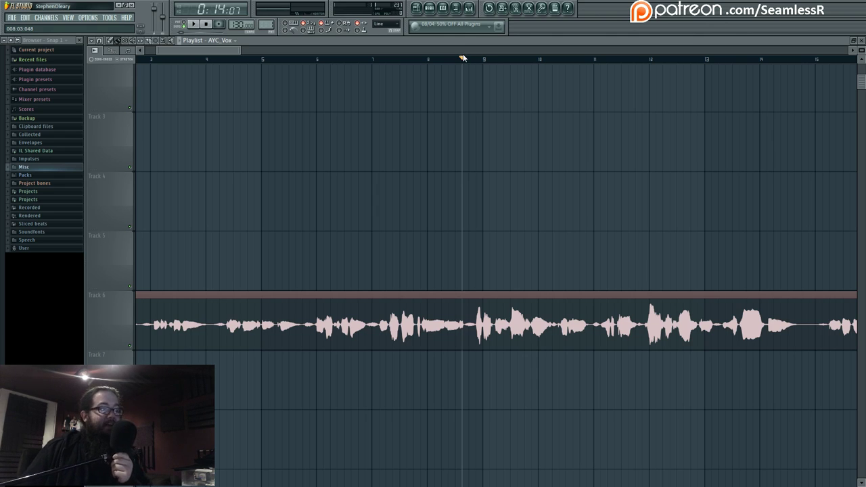
Step: Move the AYC_Vox clip up to Track 5 and select the timeline from the middle of bar 8 to just before bar 13
left_click_drag(412, 129, 433, 137)
left_click_drag(406, 312, 400, 240)
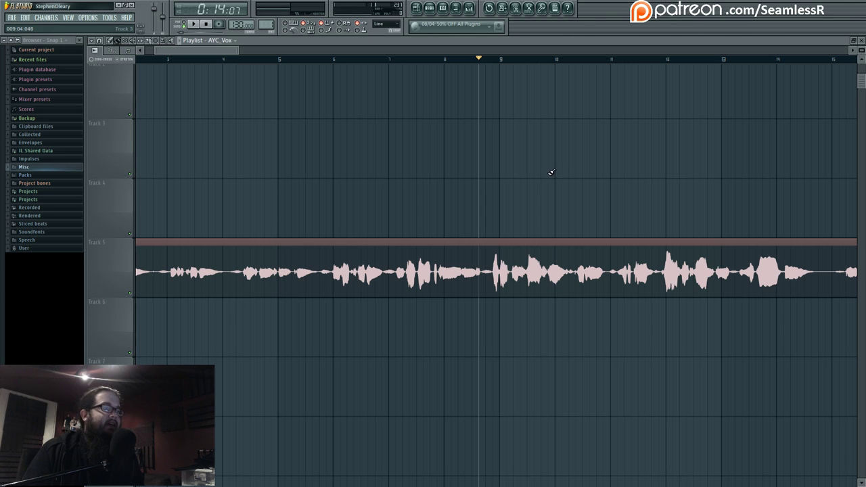
left_click_drag(546, 172, 502, 192)
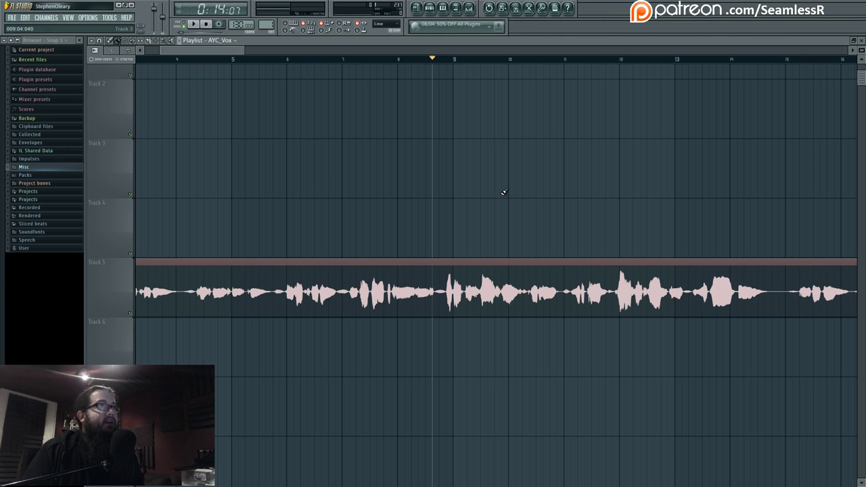
left_click_drag(534, 188, 444, 189)
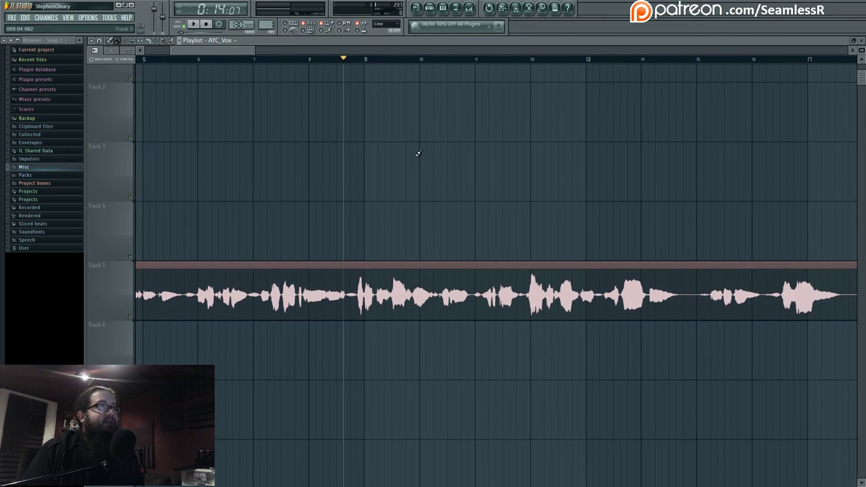
left_click_drag(345, 59, 580, 81)
Step: Open the Fruity Limiter on mixer Insert 1, close the mixer, and set the limiter's ceiling to 0.0 dB
left_click(469, 8)
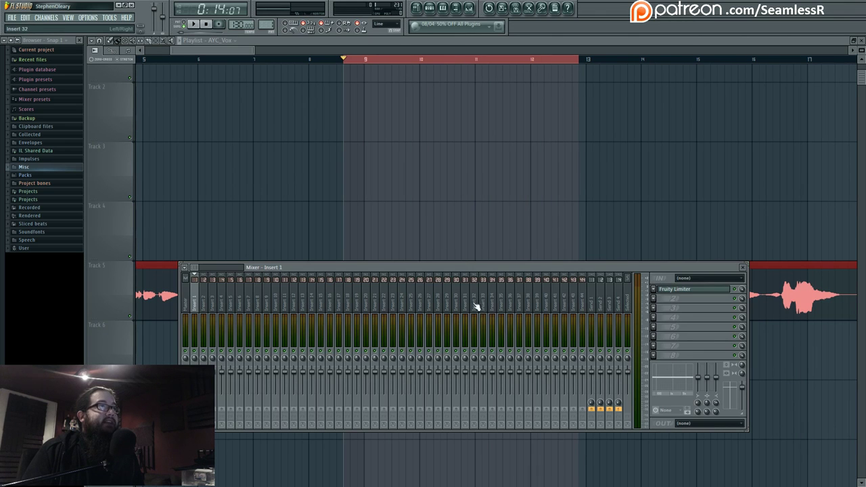
left_click_drag(429, 269, 415, 285)
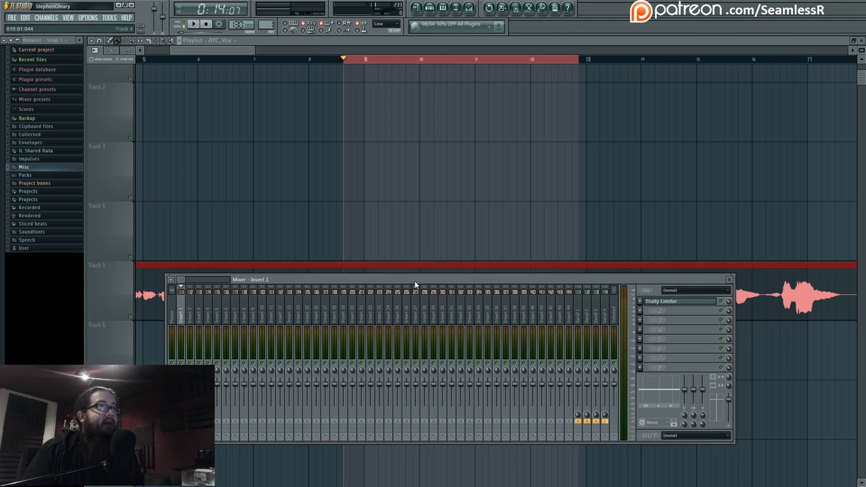
left_click(685, 301)
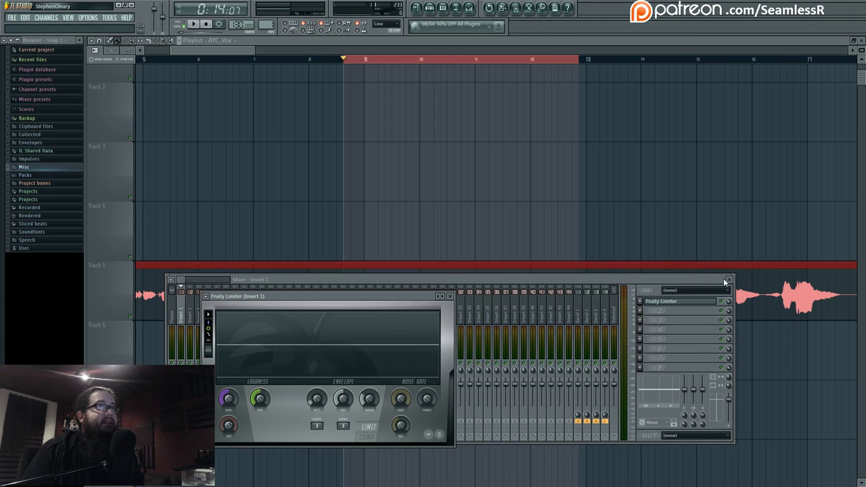
key("F9")
left_click_drag(413, 301, 415, 340)
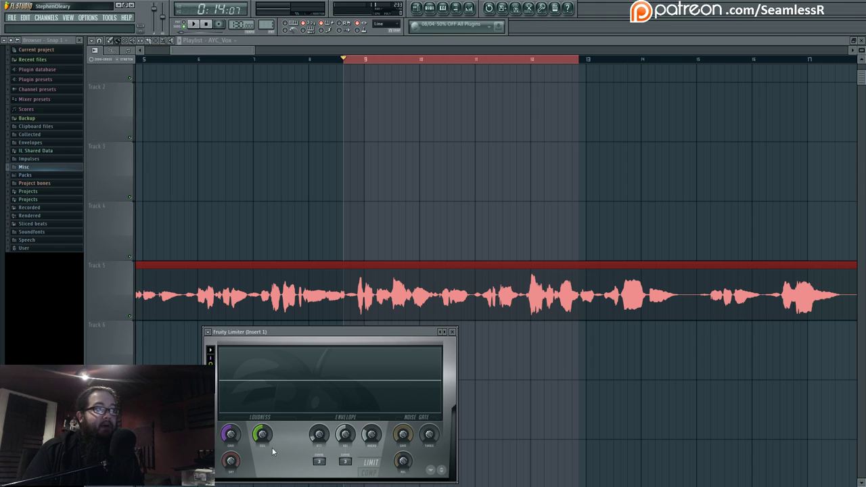
mouse_move(264, 434)
left_mouse_down()
mouse_move(264, 441)
mouse_move(264, 420)
left_mouse_up()
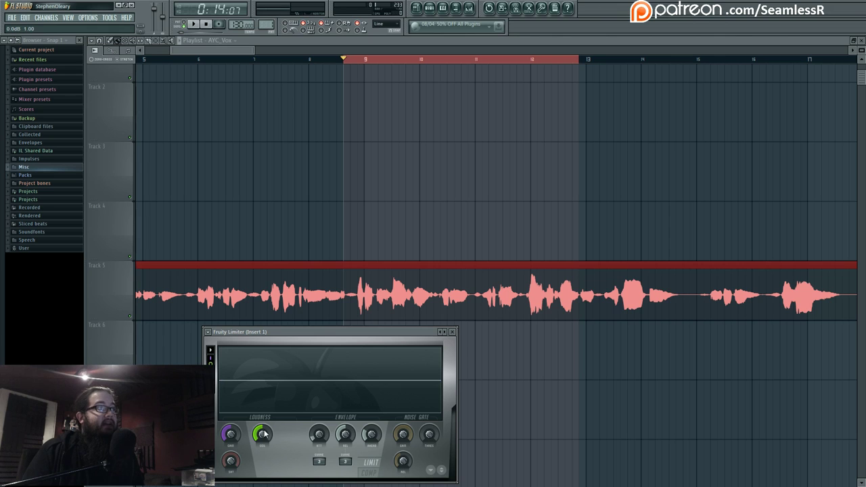
Step: Add a second Fruity Limiter in effect slot 2 of Insert 1 and arrange both limiter windows side by side below the clip
left_click(469, 8)
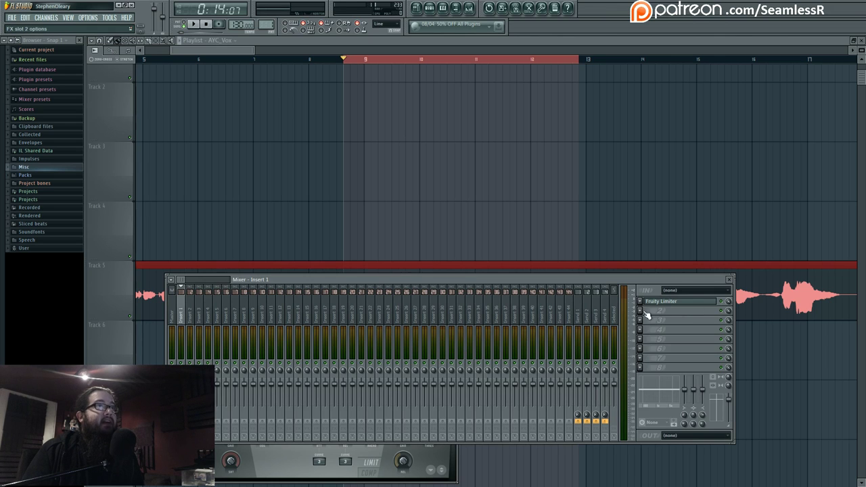
left_click(646, 315)
left_click(751, 330)
left_click(730, 280)
left_click_drag(301, 123, 705, 334)
left_click_drag(407, 332, 456, 333)
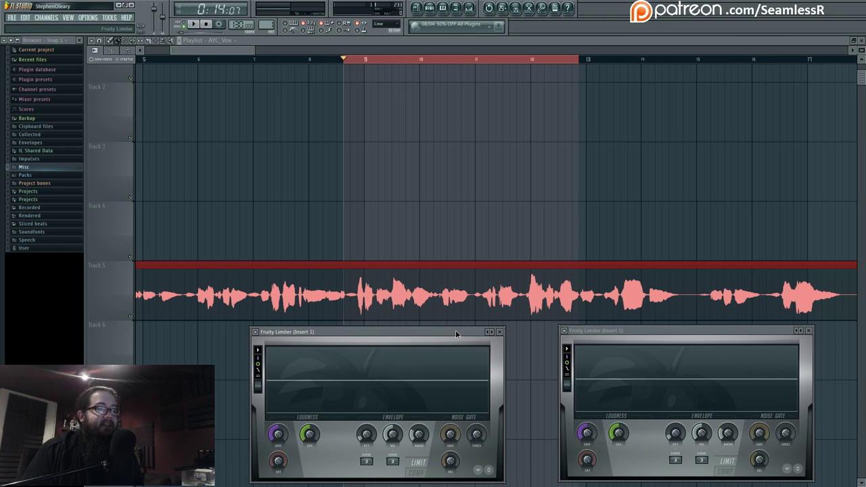
left_click_drag(670, 335, 655, 332)
Step: Compare playback of the selected passage before and after lowering the first limiter's ceiling to about -12.5 dB
key("space")
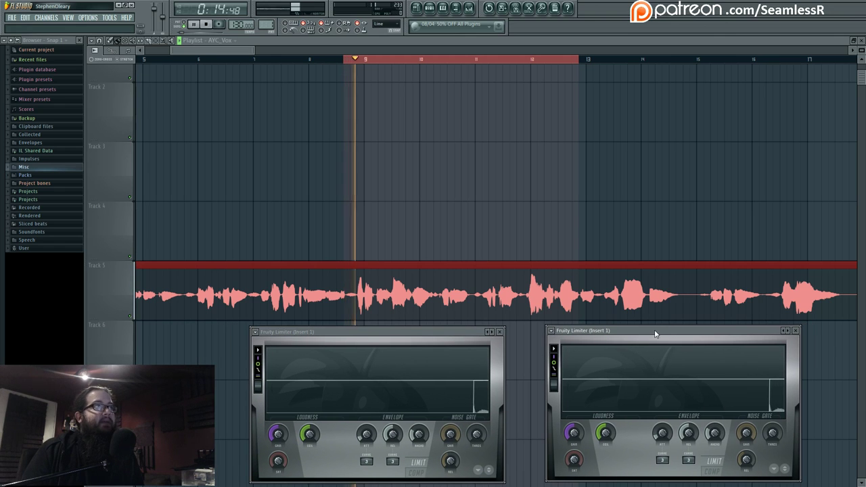
key("space")
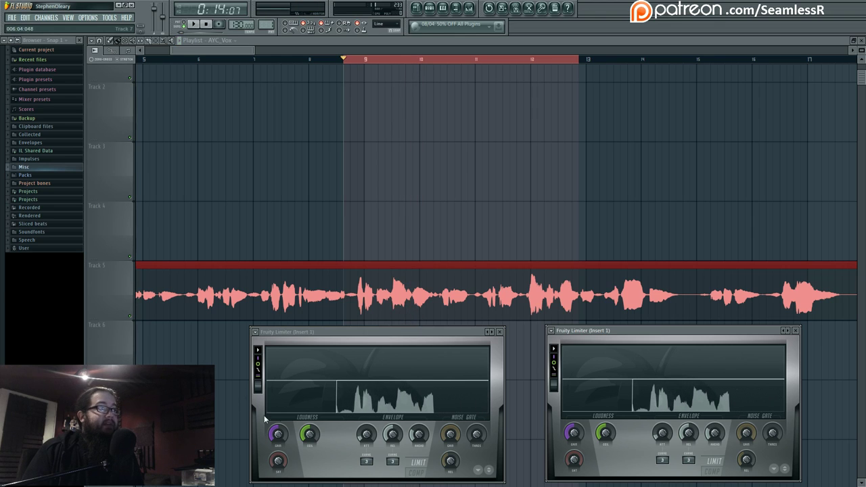
mouse_move(312, 437)
left_mouse_down()
mouse_move(312, 463)
mouse_move(312, 450)
left_mouse_up()
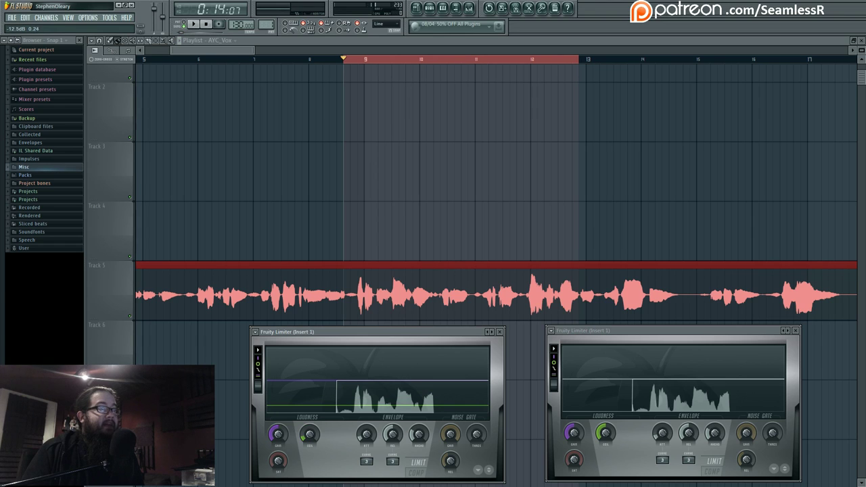
key("space")
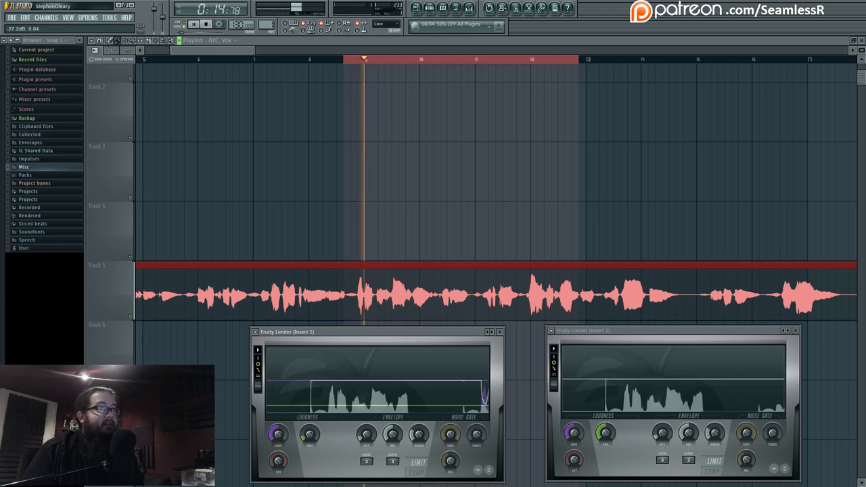
key("space")
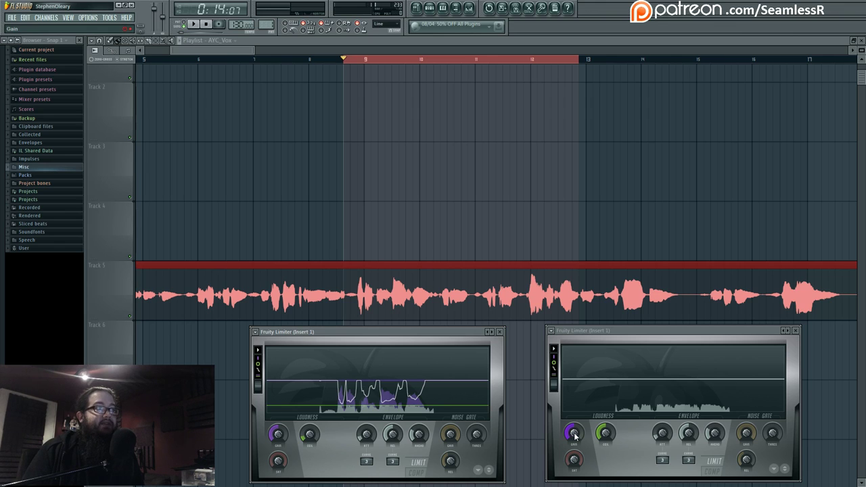
Step: Raise the second limiter's gain to about 13.3 dB while playing the selected passage, and replay it to hear the boost
key("space")
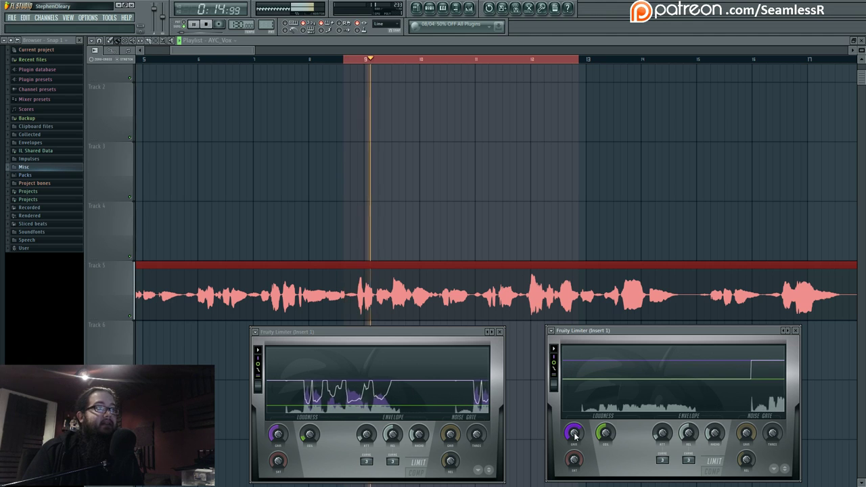
left_click_drag(574, 436, 574, 414)
key("space")
key("space")
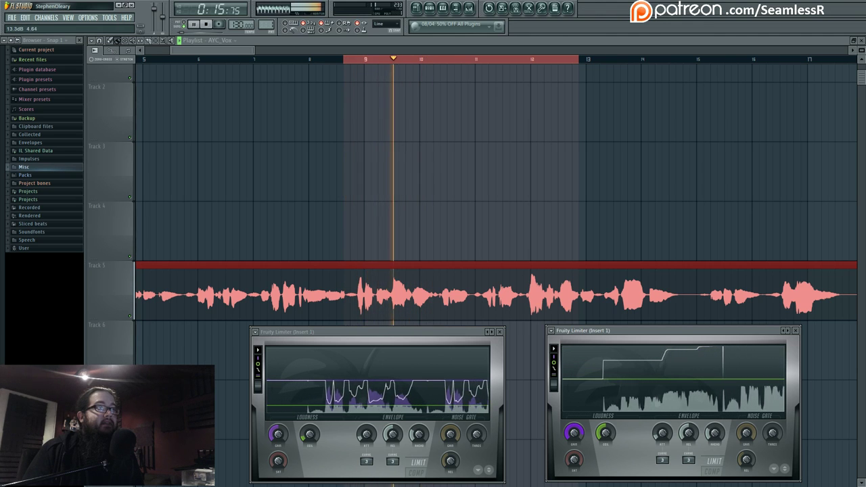
key("space")
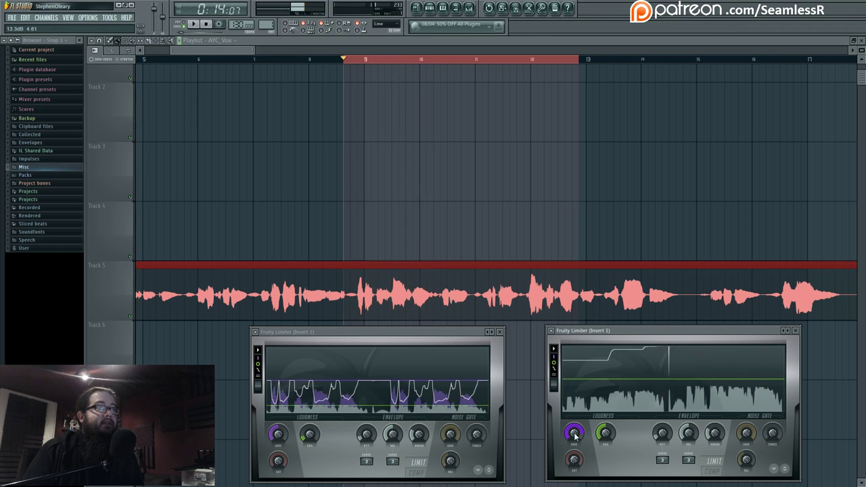
Step: Show only the input peaks in the first limiter's display and only the output peaks in the second limiter's display
left_click(258, 357)
left_click(258, 363)
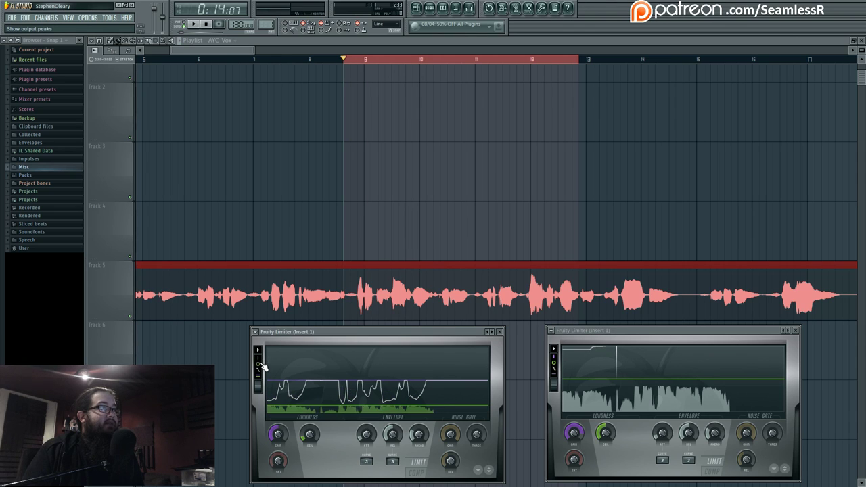
left_click(258, 364)
left_click(259, 373)
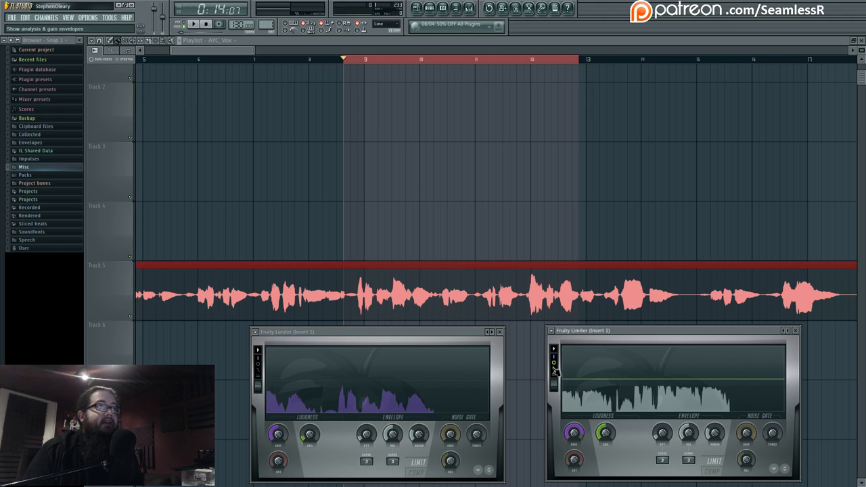
left_click(554, 363)
left_click(554, 373)
left_click(555, 376)
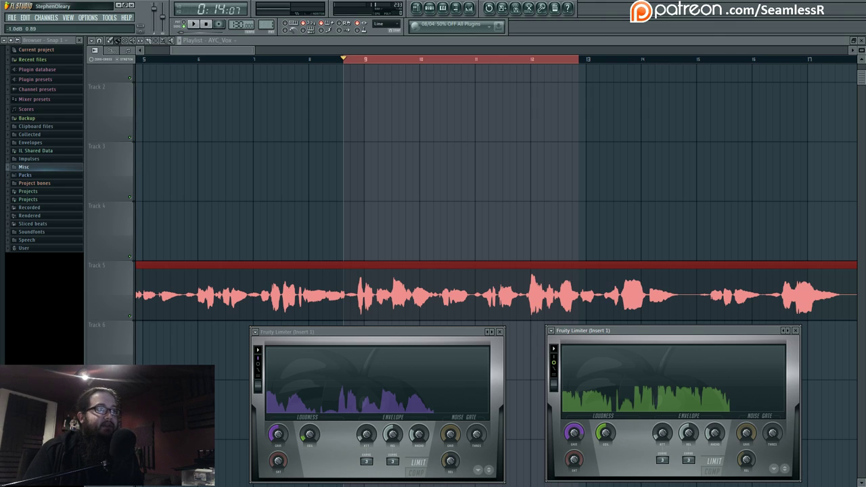
Step: Toggle the first limiter's display options, leaving its input peaks, output peaks, envelopes and level markers all shown
left_click(257, 364)
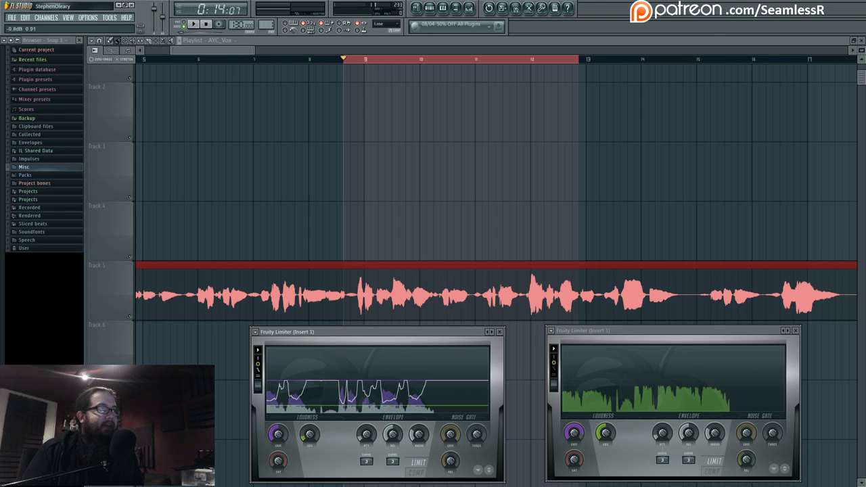
left_click(258, 362)
left_click(259, 362)
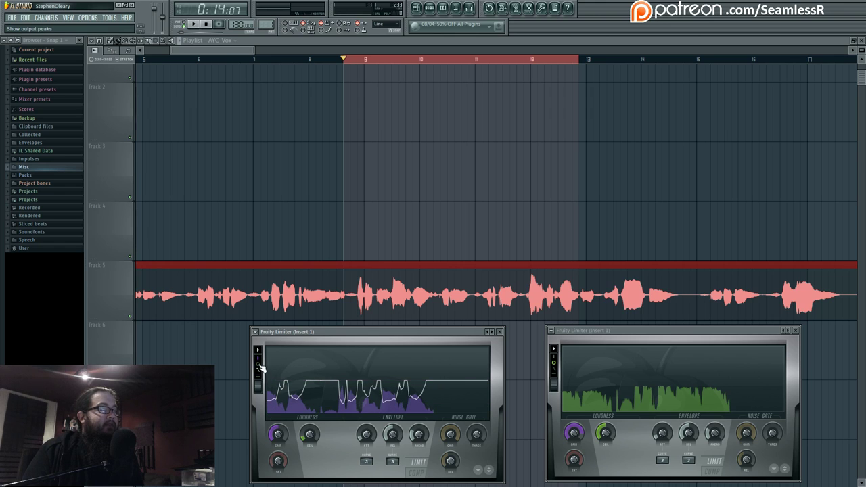
left_click(258, 369)
left_click(259, 367)
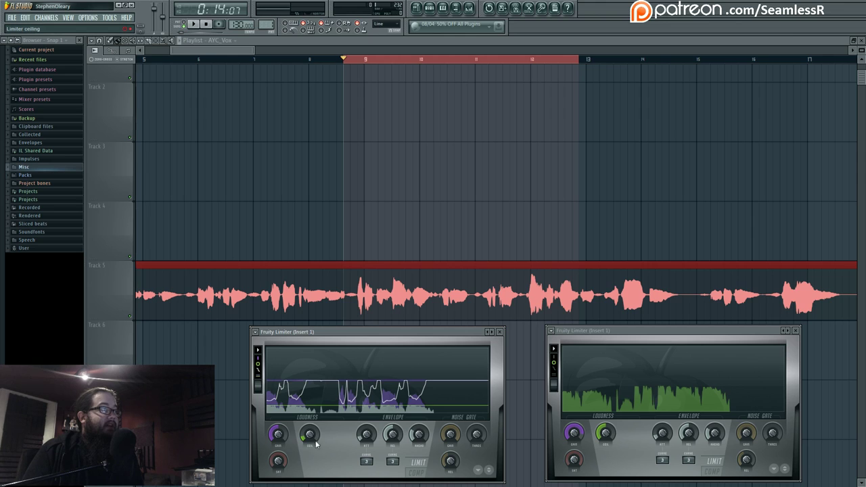
Step: Restore the first limiter's ceiling to its default level, raise its gain to 18.1 dB, and play the selected passage
left_click_drag(310, 437, 308, 434)
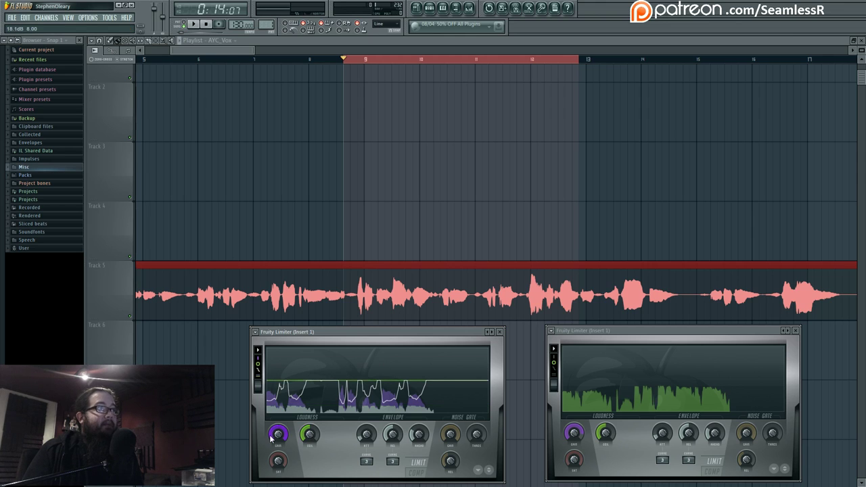
key("space")
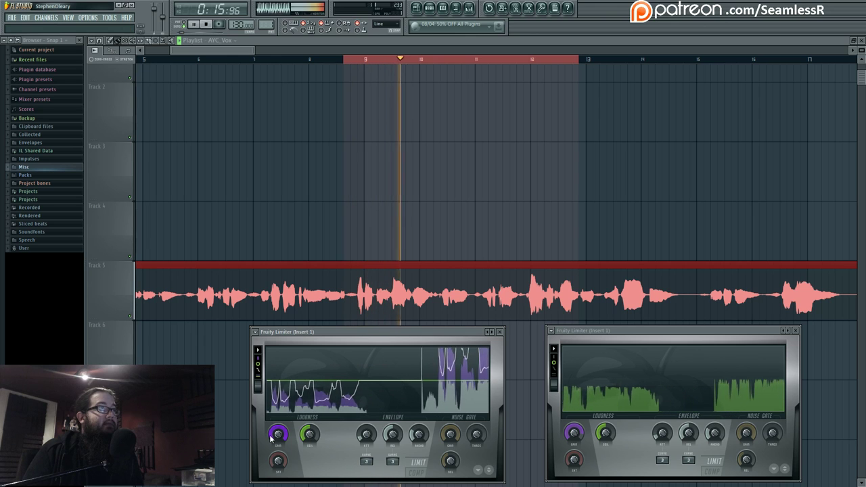
key("space")
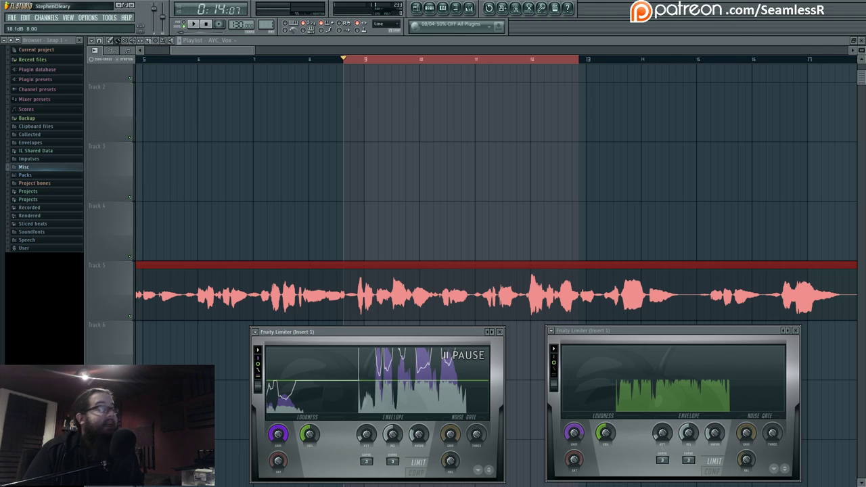
Step: Lower the first limiter's gain to 4.0 dB and switch it to compressor mode
left_click_drag(274, 437, 275, 469)
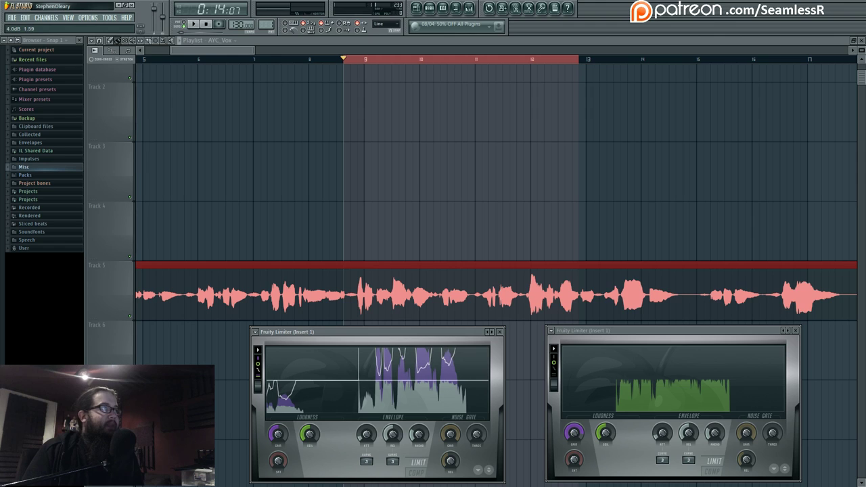
left_click(417, 473)
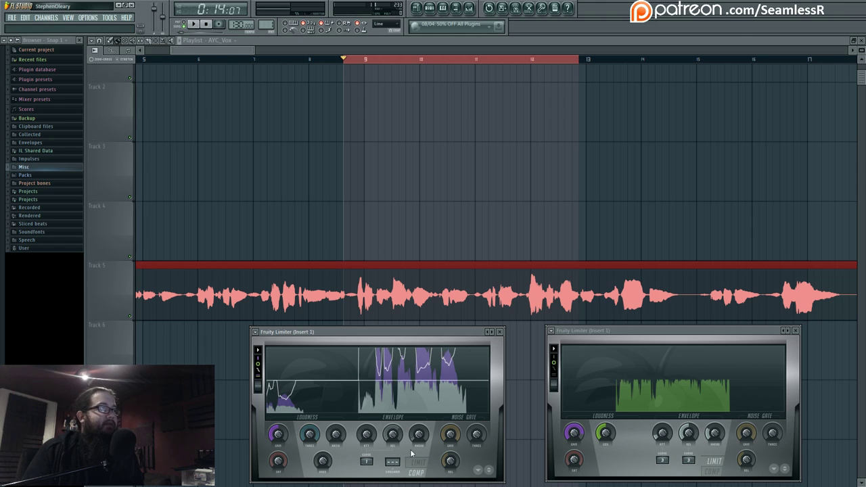
Step: Adjust the compression threshold in the first Fruity Limiter down and slightly back up, keeping it low in the display
left_click_drag(310, 434, 309, 448)
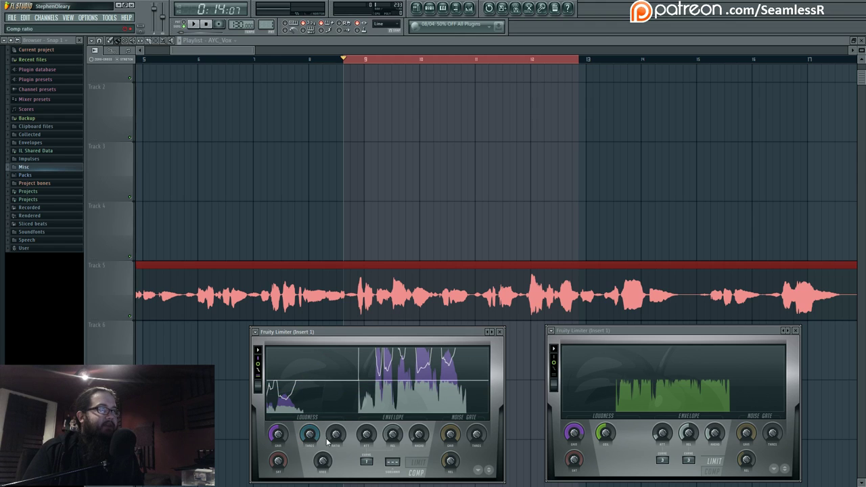
mouse_move(309, 436)
left_mouse_down()
mouse_move(310, 446)
mouse_move(337, 427)
mouse_move(309, 444)
left_mouse_up()
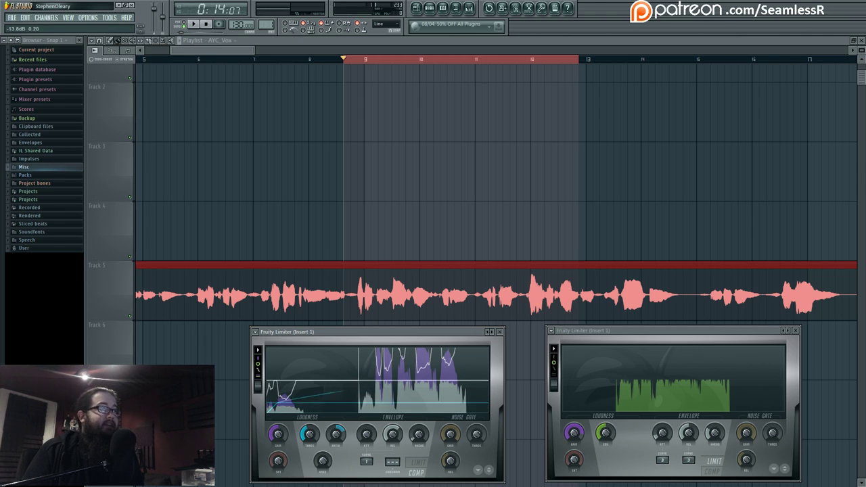
left_click_drag(310, 433, 309, 427)
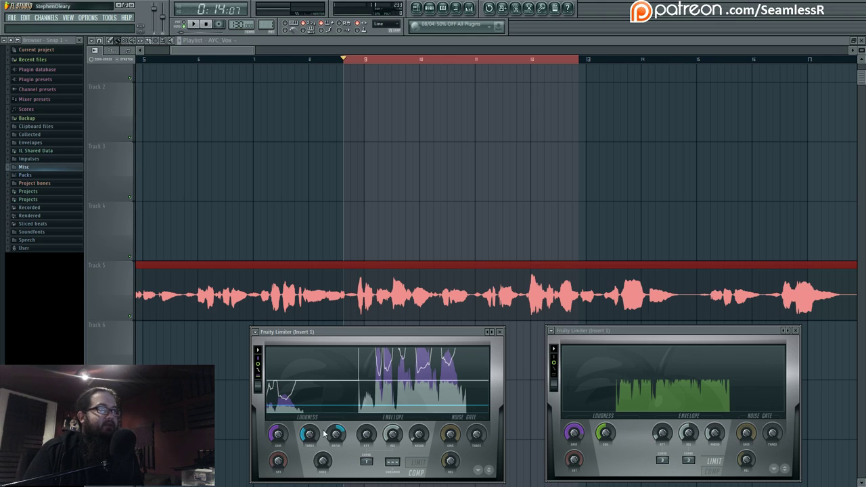
Step: Sweep the first limiter's compression ratio up and down, ending at 1.0:1
left_click_drag(336, 434, 336, 406)
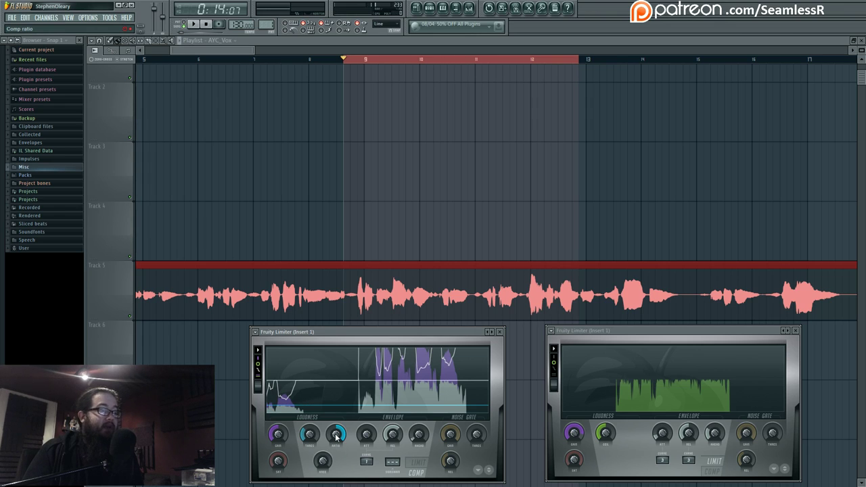
left_click_drag(337, 435, 343, 452)
scroll(339, 437, "up", 1)
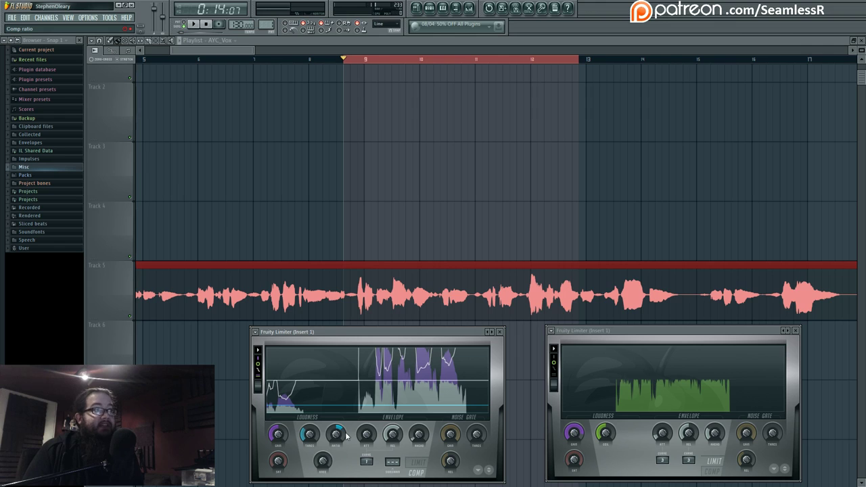
mouse_move(347, 438)
left_mouse_down()
mouse_move(347, 406)
mouse_move(351, 454)
left_mouse_up()
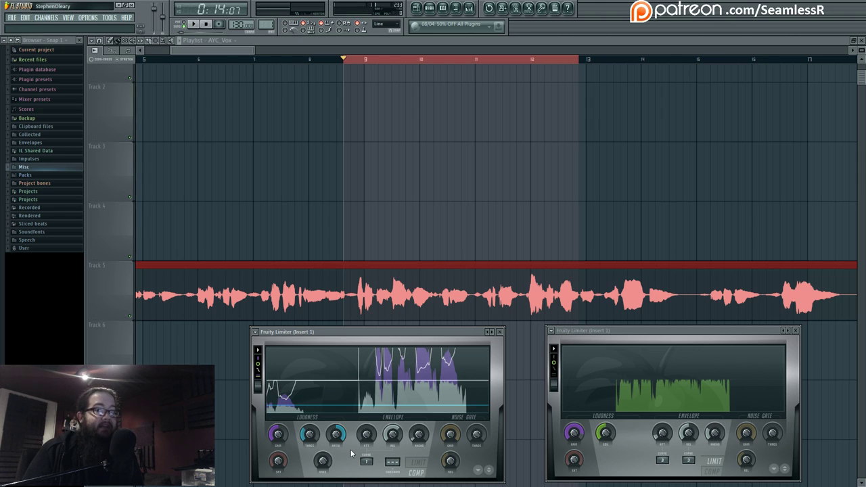
mouse_move(337, 435)
left_mouse_down()
mouse_move(337, 465)
mouse_move(340, 435)
left_mouse_up()
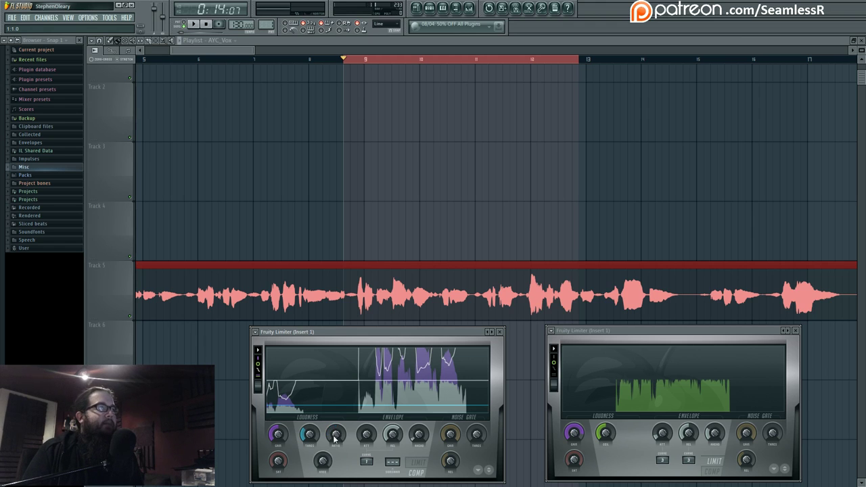
Step: Raise the first limiter's compression ratio to 6.0:1 and play the selected passage
scroll(337, 435, "up", 5)
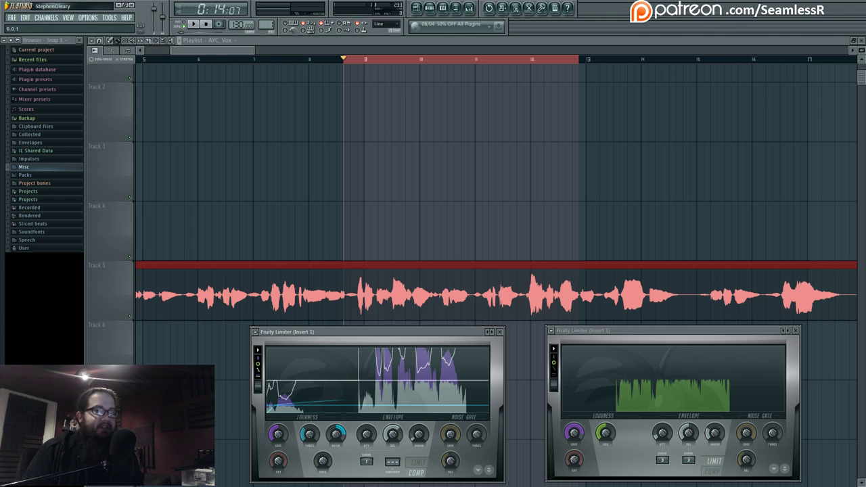
key("space")
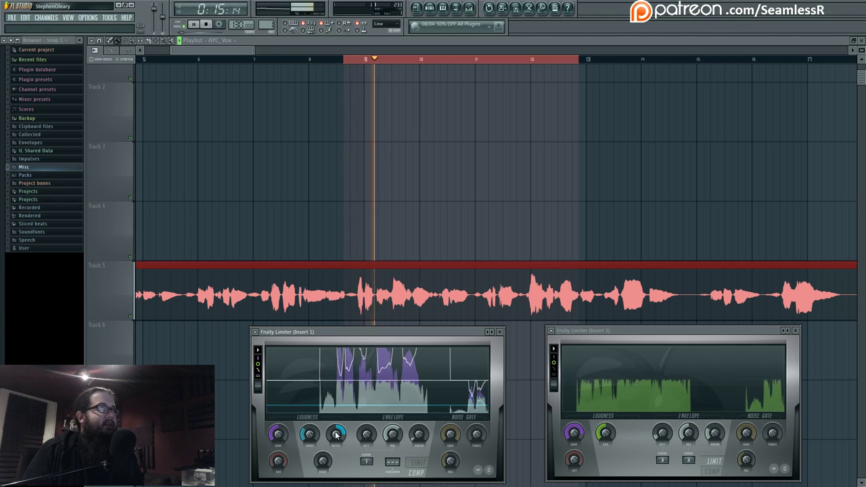
key("space")
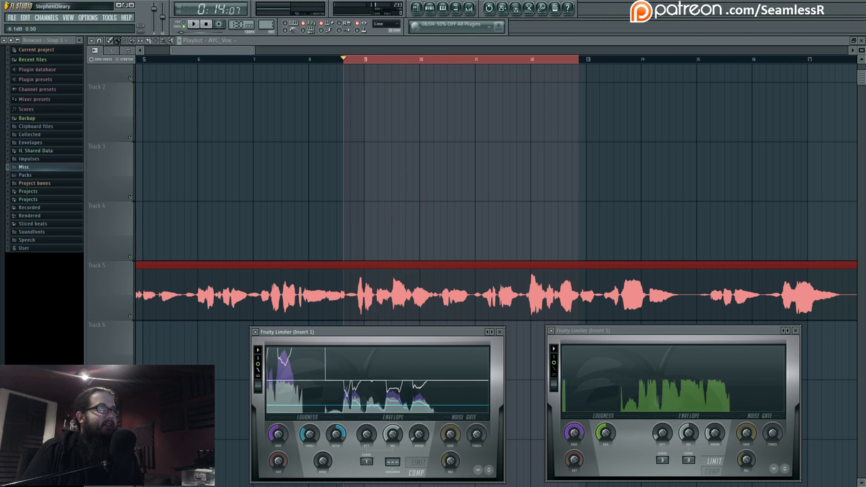
Step: Lower the second limiter's gain and switch it to compressor mode while playing the selected passage
left_click(575, 437)
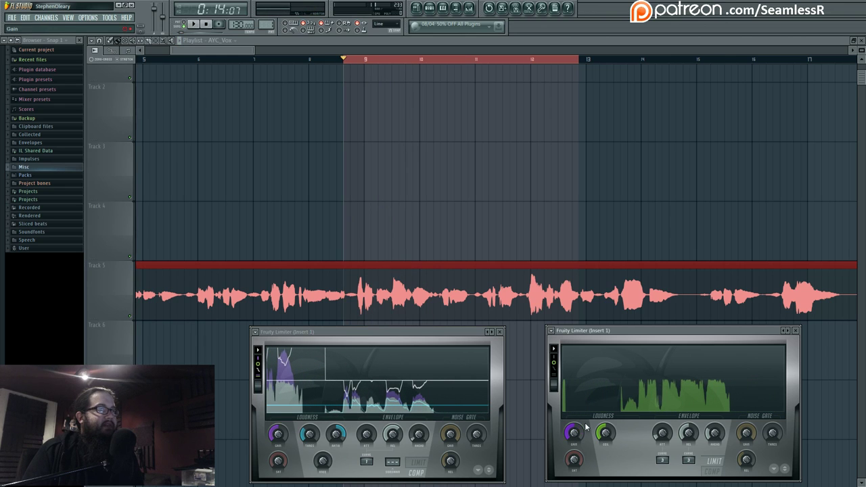
key("space")
left_click(717, 466)
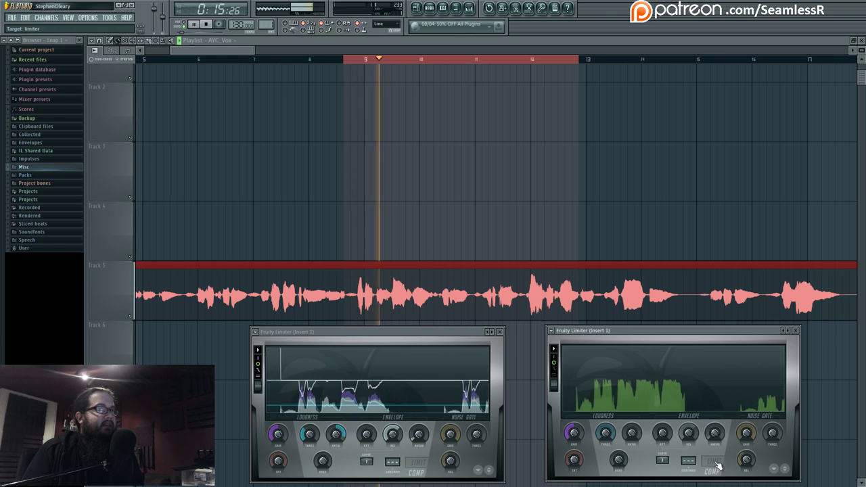
key("space")
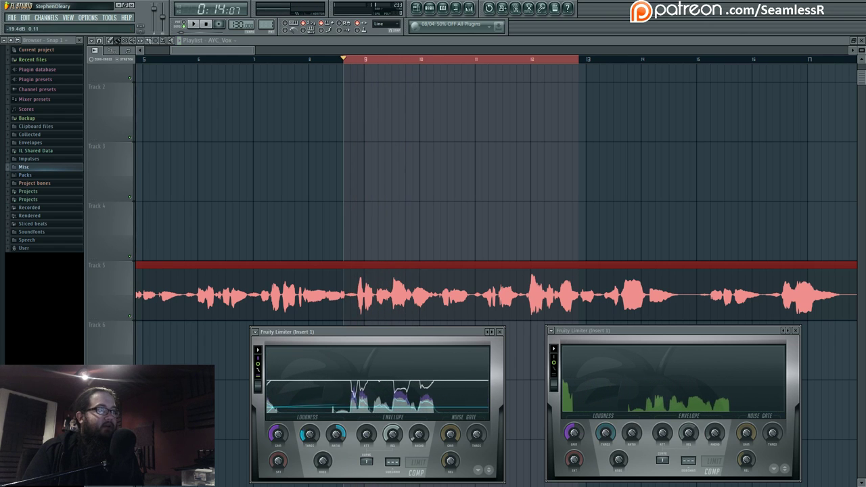
Step: Lower the first limiter's compression threshold to about -20.4 dB and play the selected passage
scroll(311, 437, "down", 1)
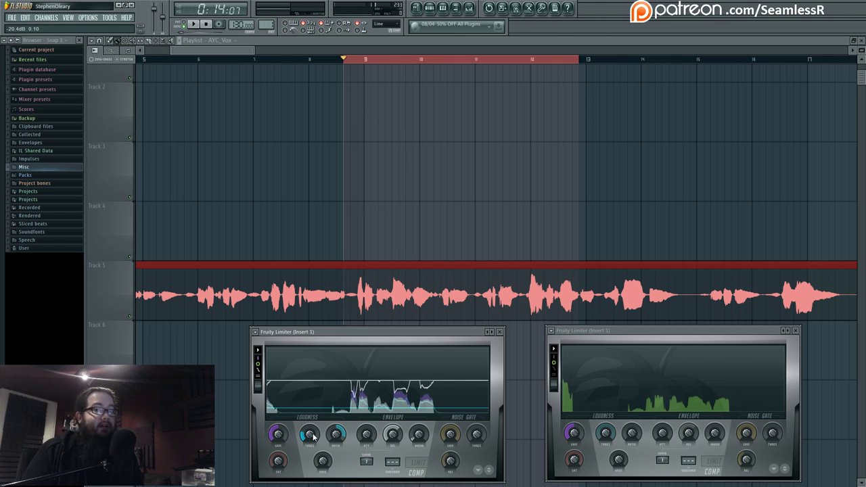
scroll(310, 437, "down", 1)
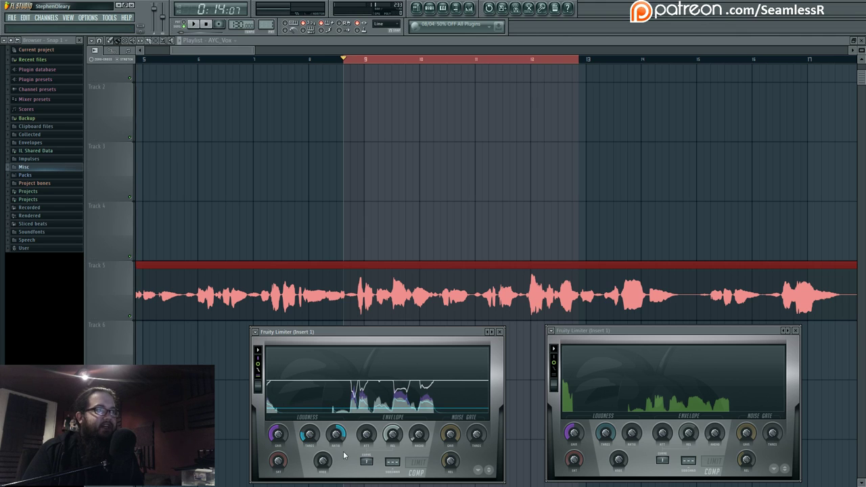
key("space")
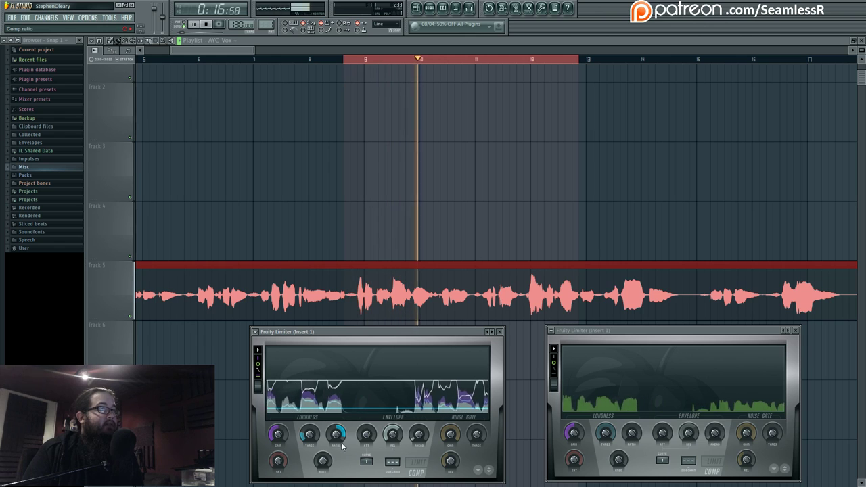
key("space")
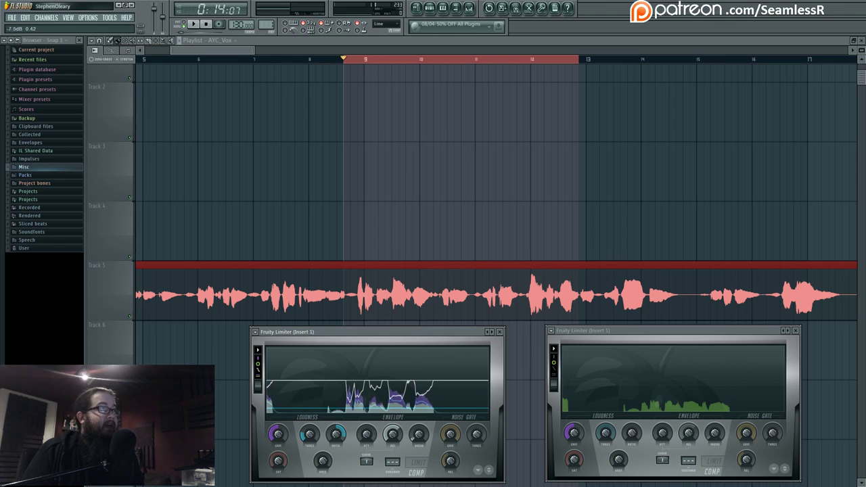
Step: Hide the peaks in the first limiter's display, and switch it to limiter mode and back to compressor mode
left_click(259, 365)
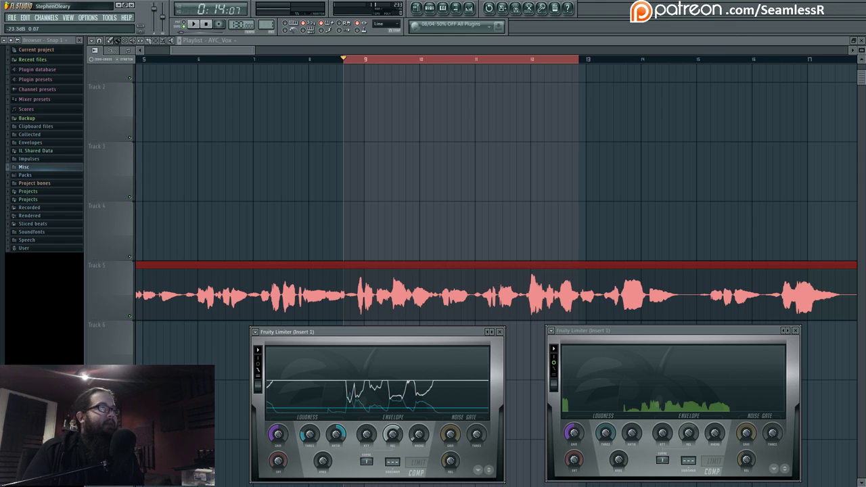
left_click(418, 463)
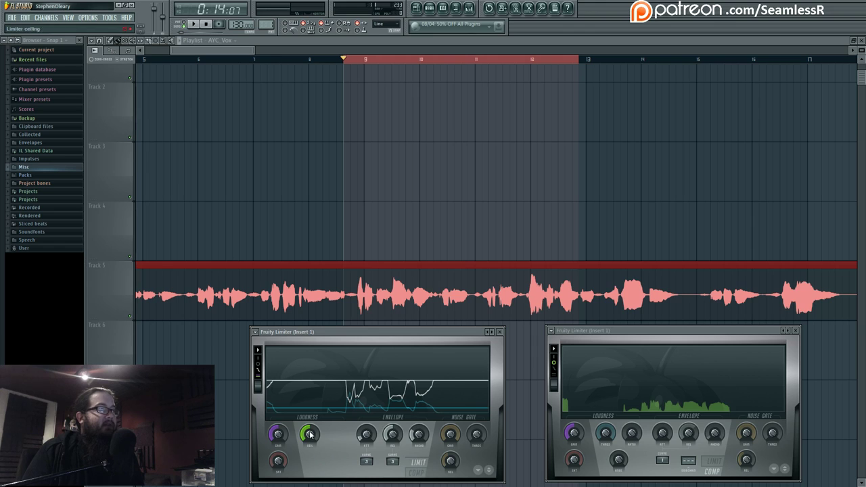
left_click(414, 471)
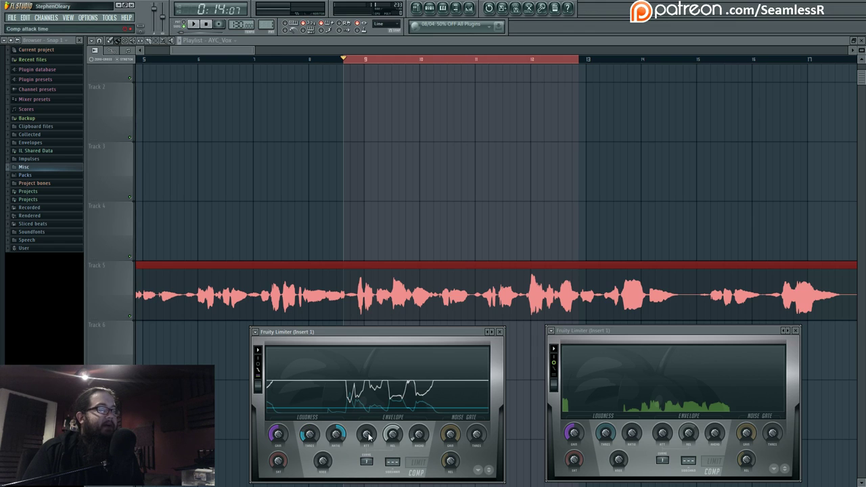
Step: Adjust the compressor attack and release times in the first Fruity Limiter
scroll(392, 434, "up", 1)
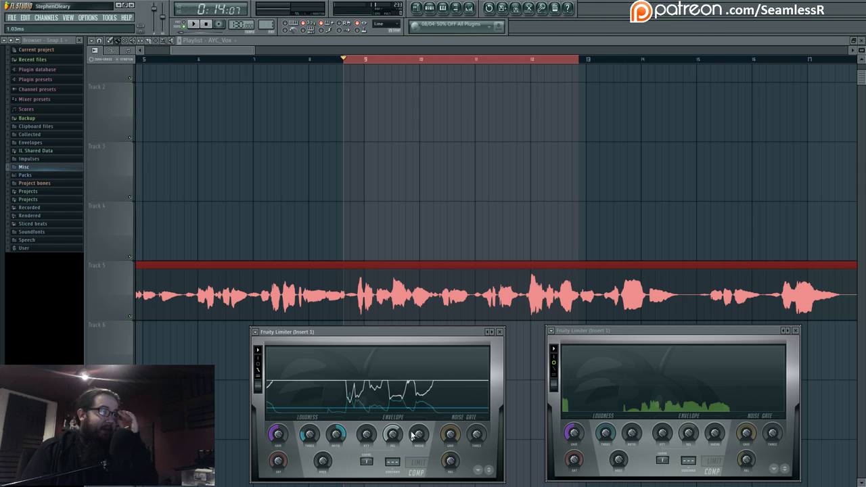
left_click_drag(394, 433, 394, 430)
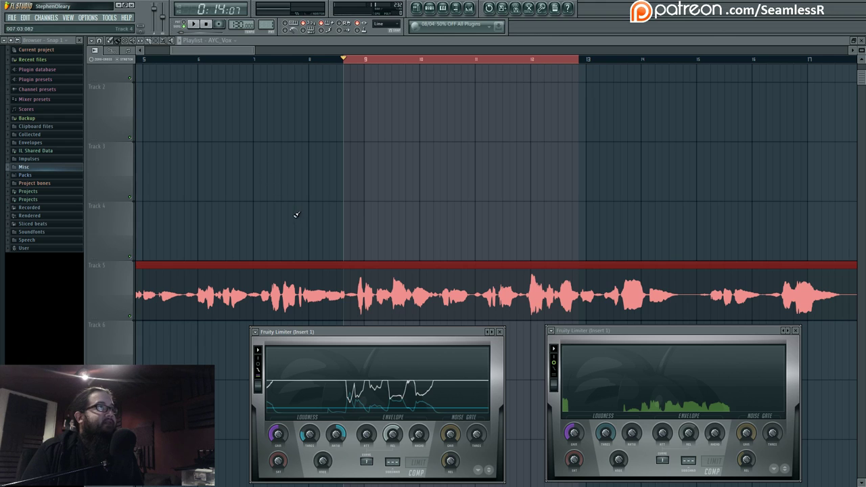
Step: Close the plugin windows and place the VT_RimShot sample from the Vintage pack on Track 3 within the selected passage
key("F12")
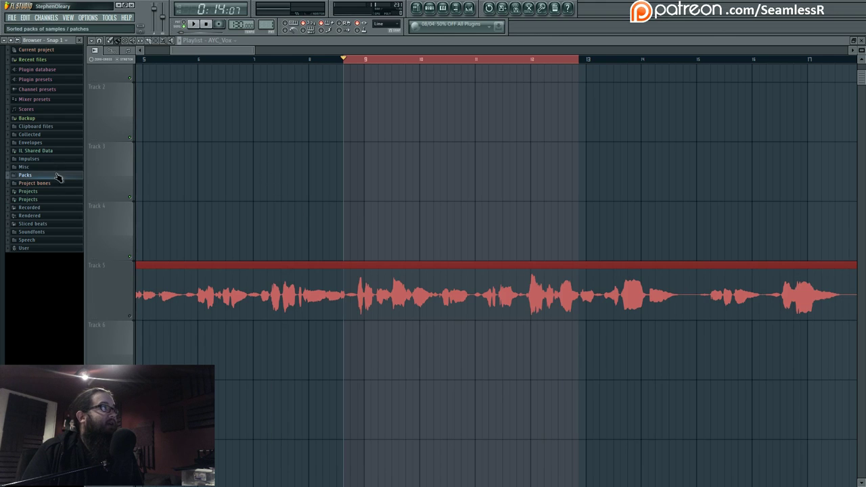
left_click(56, 175)
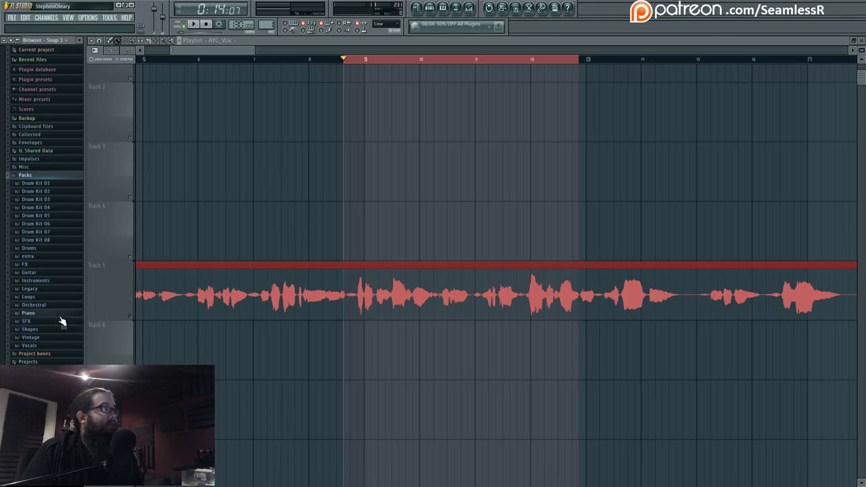
left_click(53, 336)
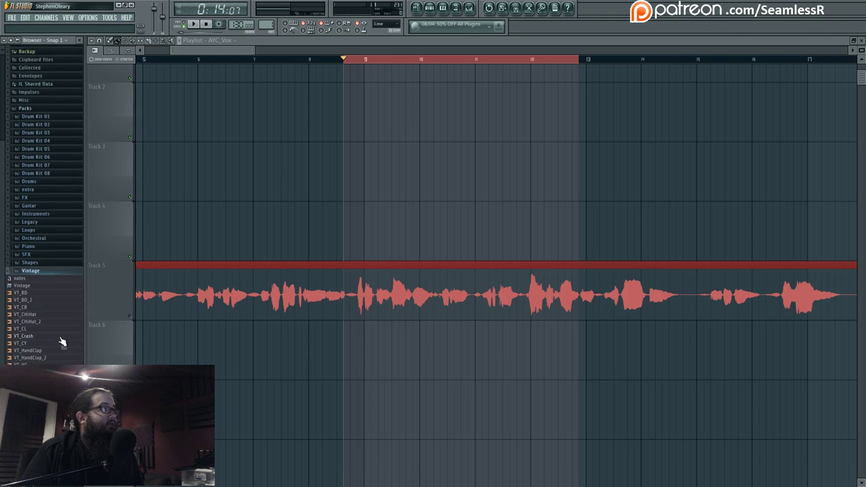
left_click(47, 325)
left_click(47, 295)
left_click(48, 345)
left_click(23, 383)
left_click_drag(23, 383, 355, 181)
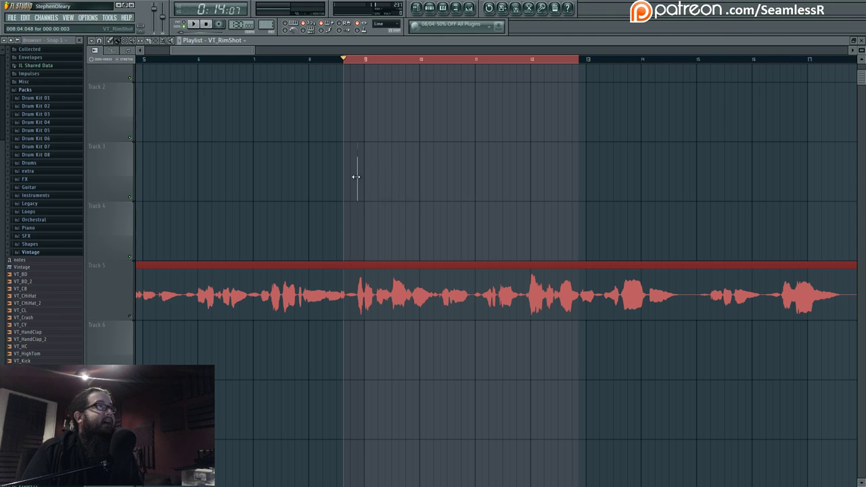
Step: Move the VT_RimShot clip on Track 3 to position 008:04:000 and mute Track 5
scroll(358, 187, "up", 1)
scroll(358, 181, "up", 3)
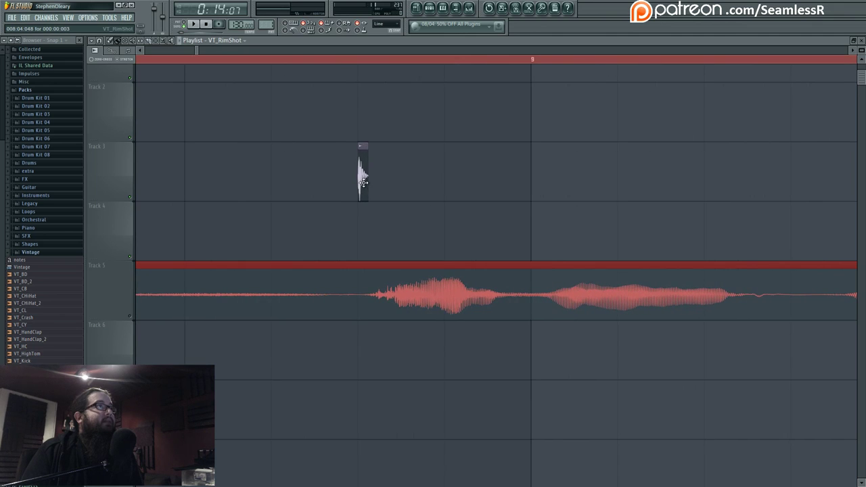
scroll(471, 222, "left", 5)
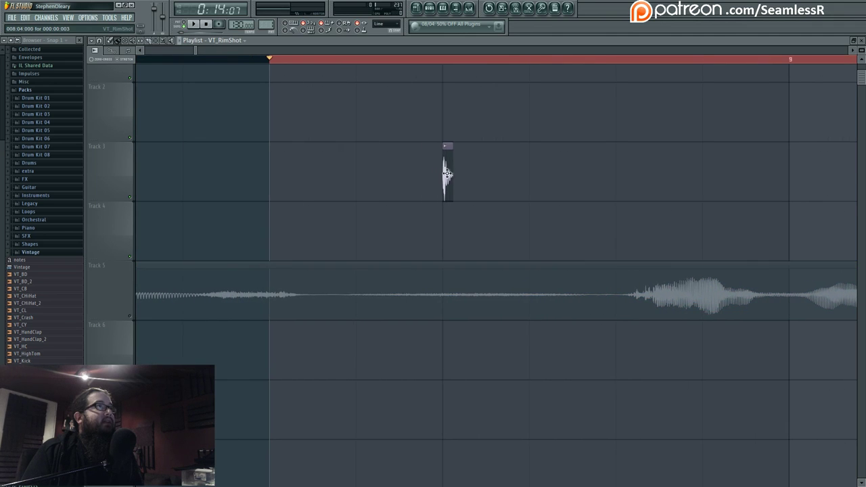
scroll(471, 221, "down", 2)
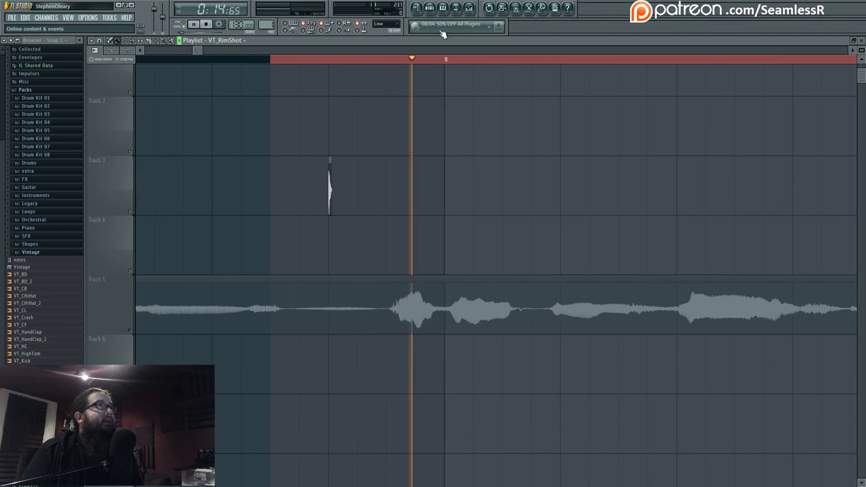
Step: Route the VT_RimShot channel to mixer Insert 1 and open that insert's first Fruity Limiter
left_click(470, 8)
key("space")
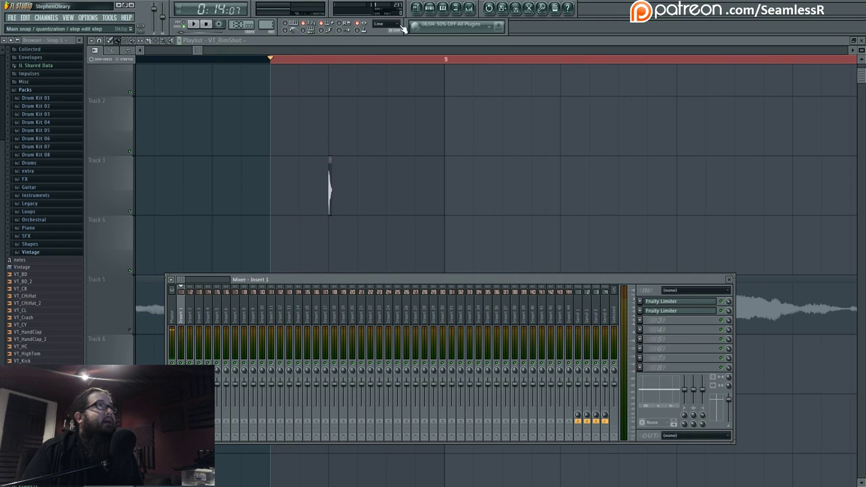
double_click(331, 183)
left_click(803, 79)
left_click(702, 304)
Step: Play the rim shot through the first limiter several times and pause the limiter's display on its envelope
key("space")
key("space")
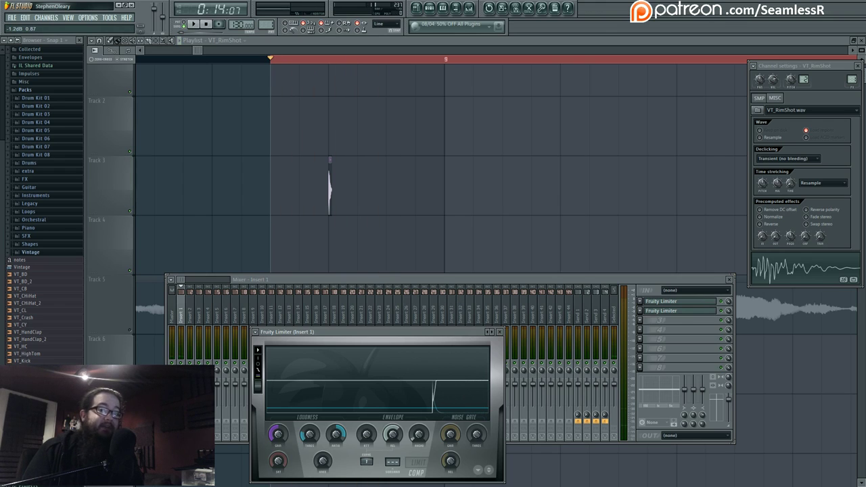
key("space")
key("space")
left_click(268, 386)
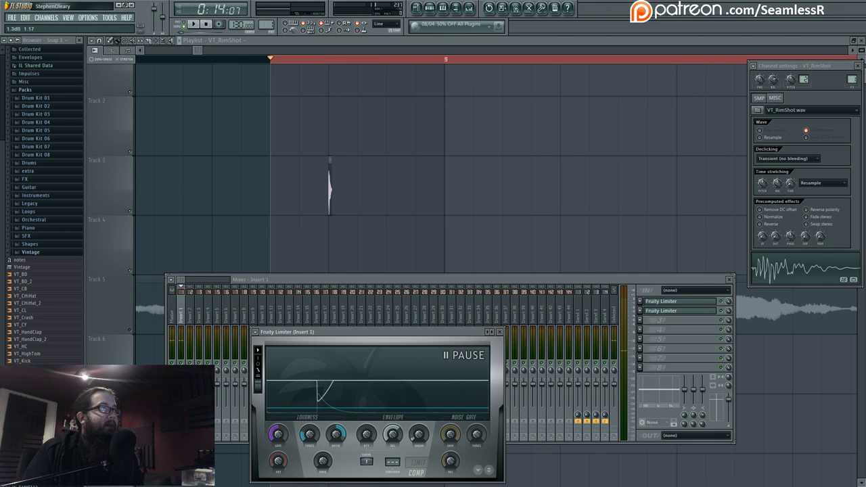
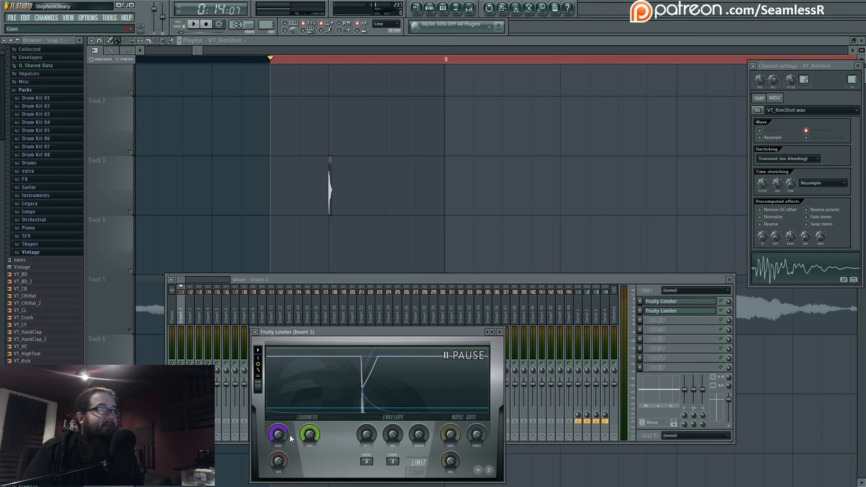
Step: Switch the first Fruity Limiter to compressor mode and play the rim shot through it
left_click(417, 472)
key("space")
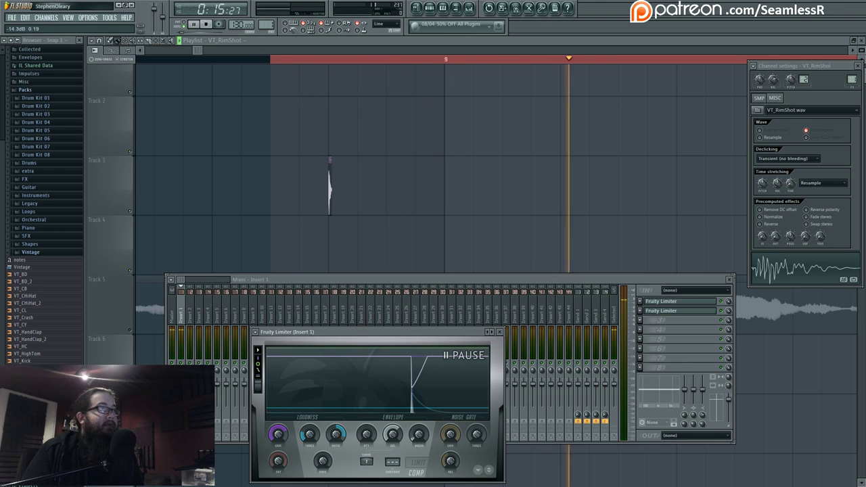
key("space")
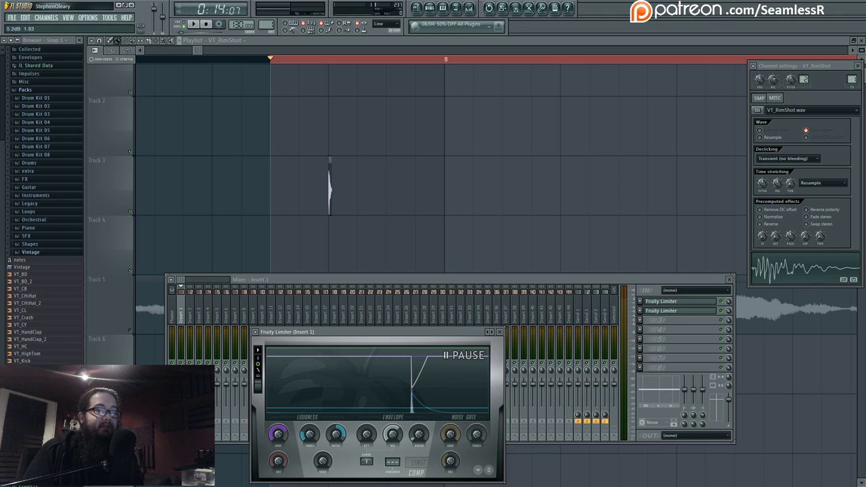
Step: Lengthen the compressor's release time to about 375 ms and replay the rim shot
left_click(393, 434)
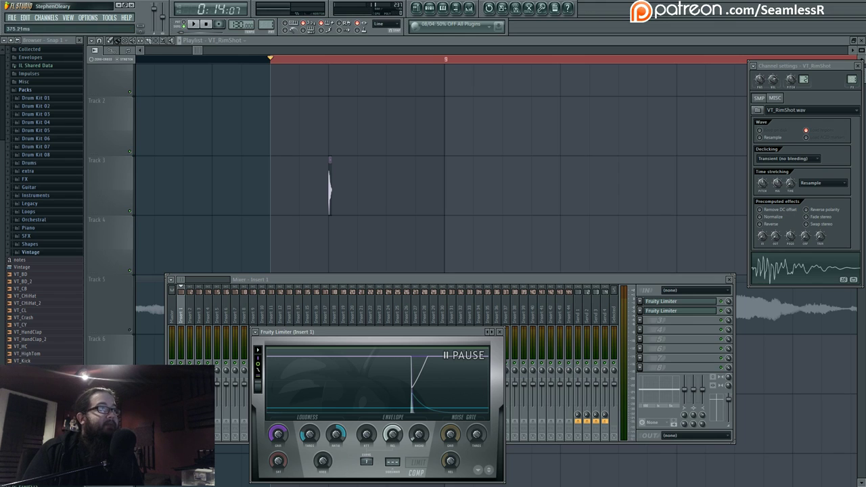
key("space")
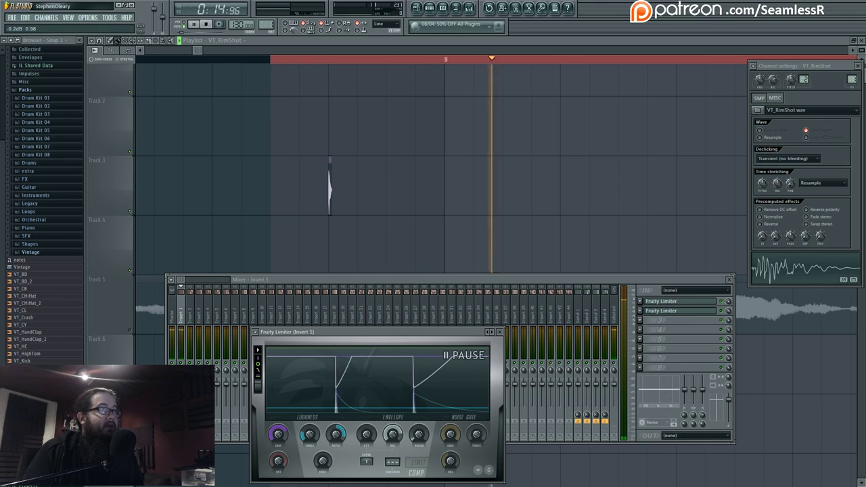
key("space")
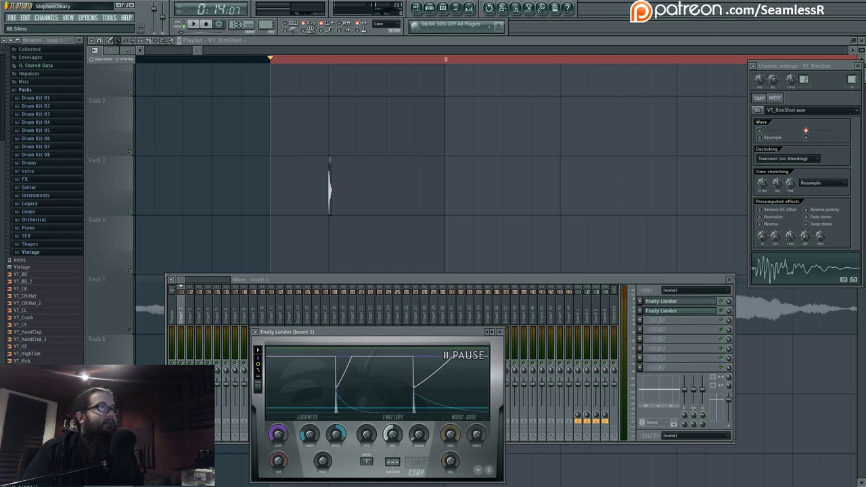
Step: Reduce the compressor's release time to its minimum and its RMS window to 0.00 ms, replaying the rim shot
key("space")
key("space")
key("space")
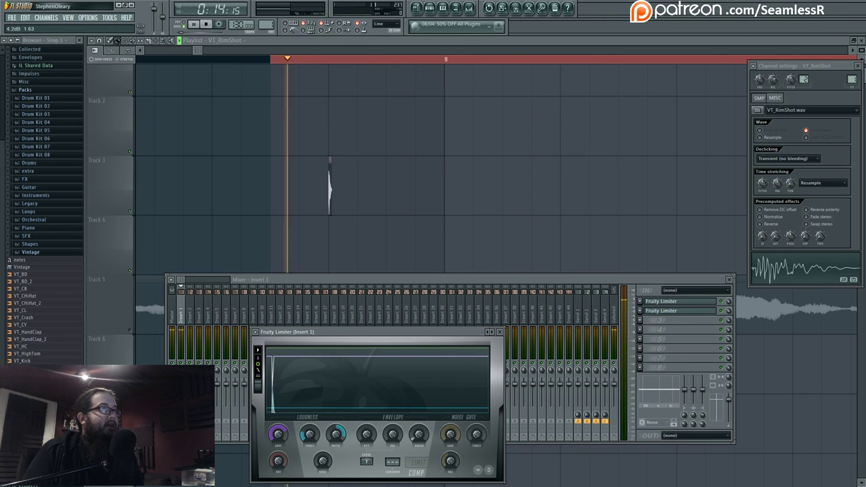
key("space")
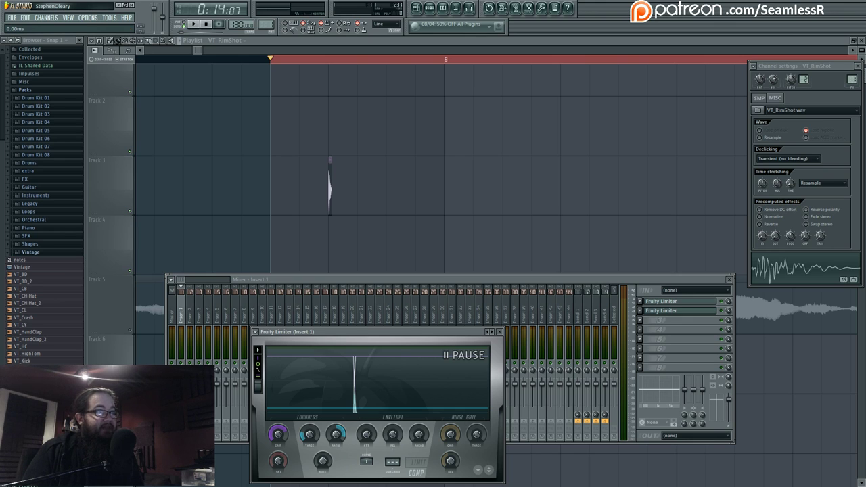
key("space")
key("space")
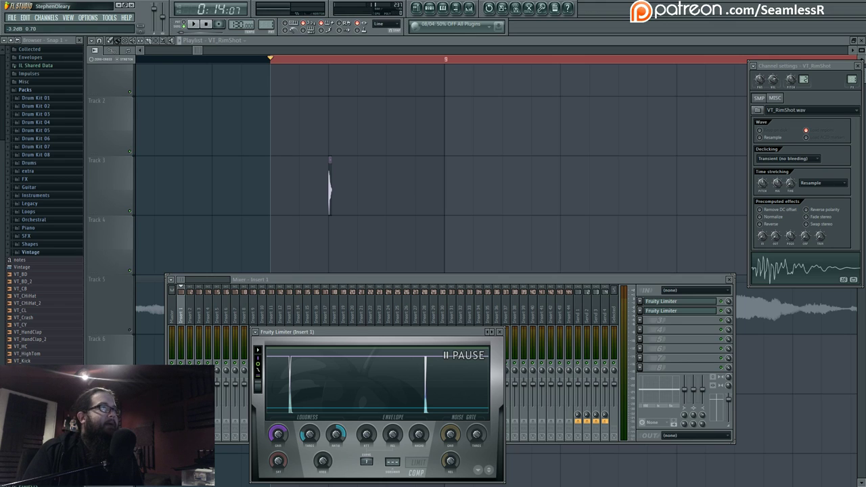
Step: Raise the compressor's RMS window and replay the rim shot at different RMS window settings to compare the envelope
left_click_drag(414, 434, 415, 418)
key("space")
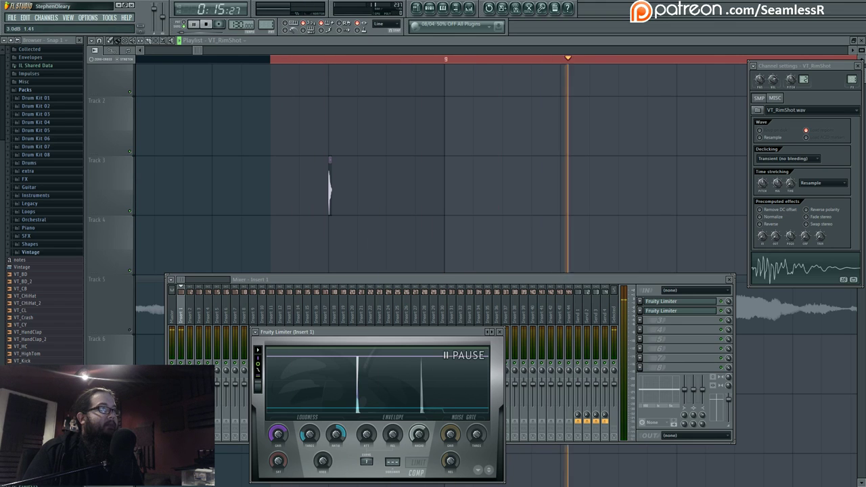
key("space")
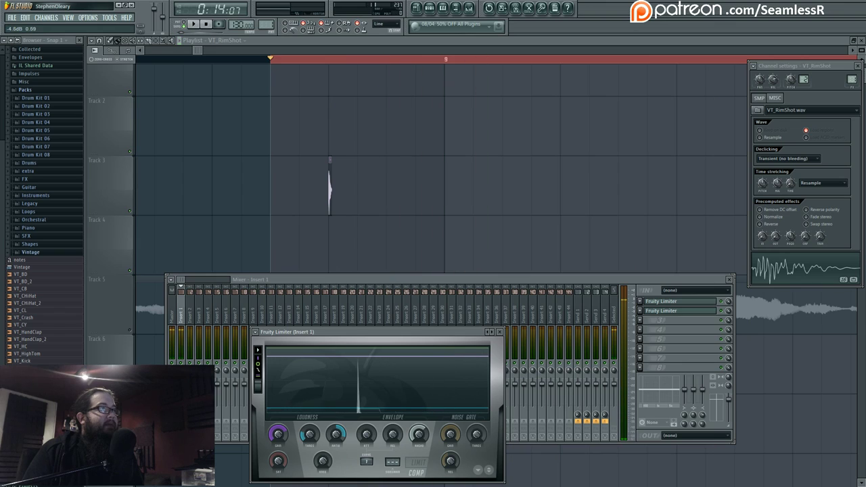
key("space")
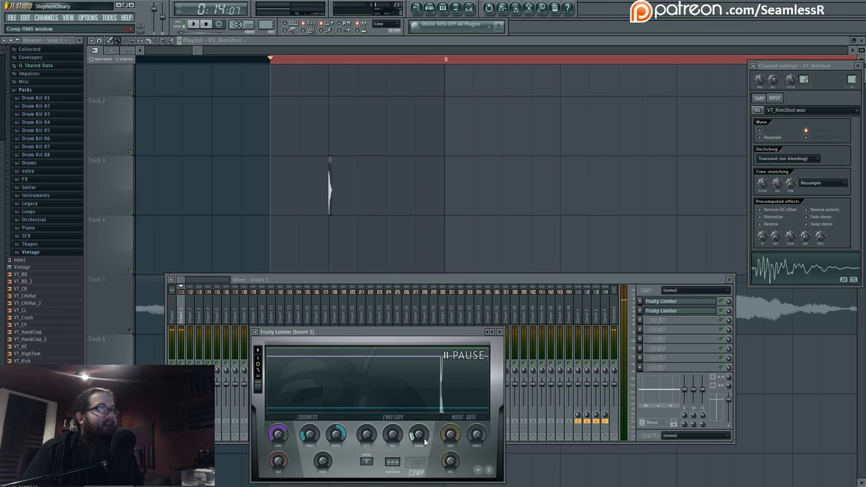
key("space")
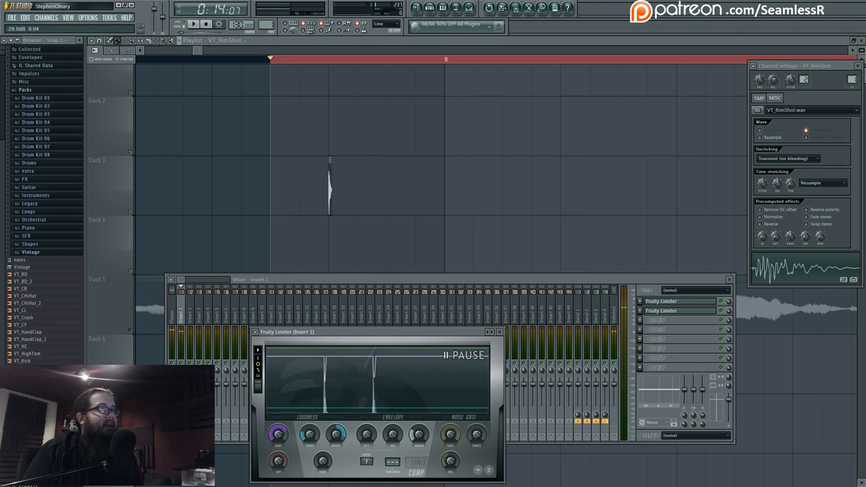
key("space")
key("space")
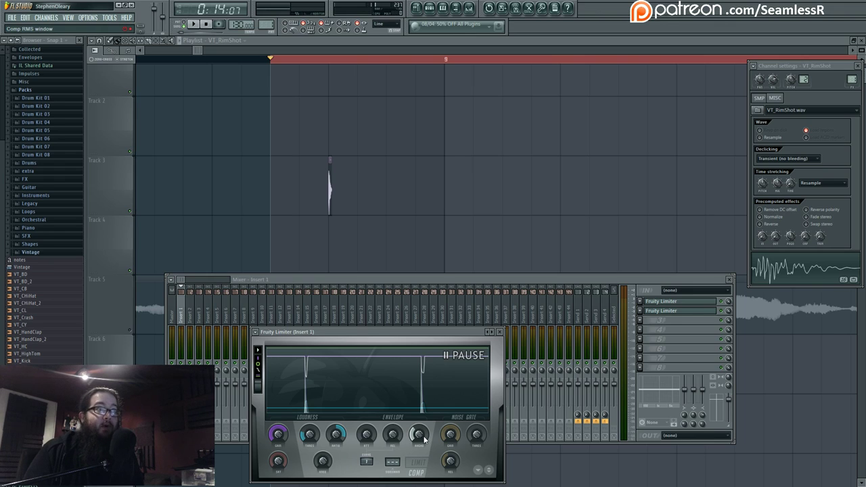
Step: Increase the compressor's release time slightly, replay the rim shot, and readjust the RMS window
key("space")
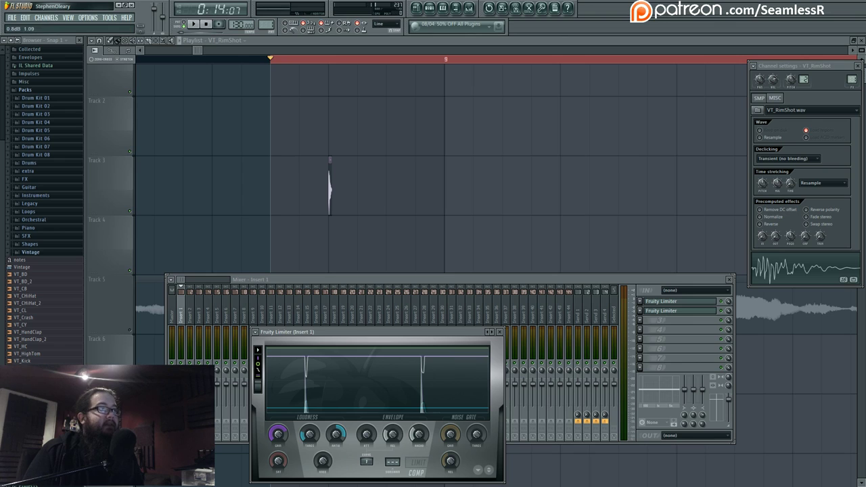
key("space")
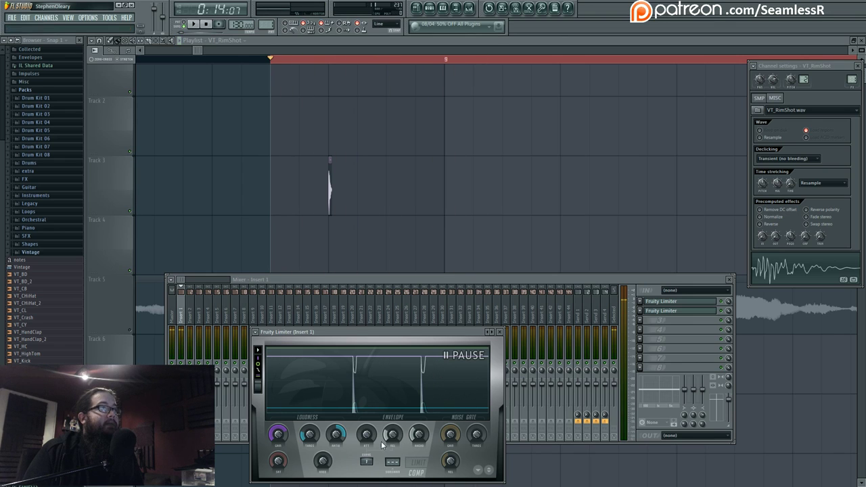
key("space")
key("space")
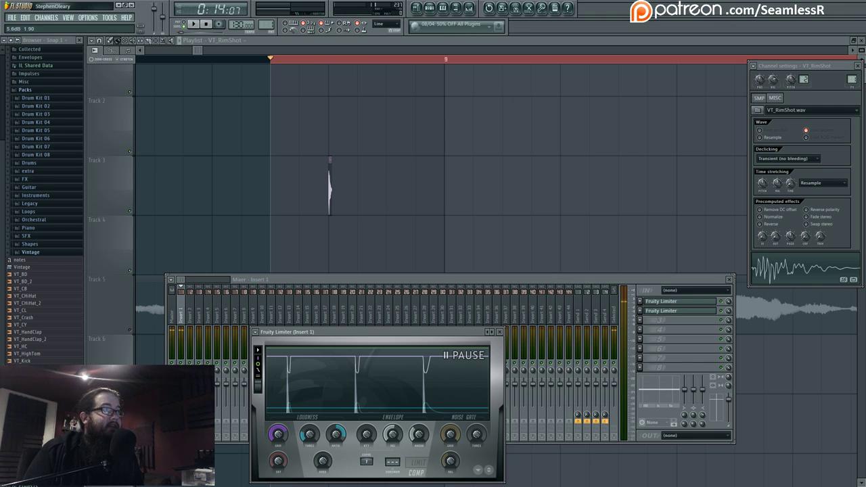
left_click_drag(424, 425, 424, 417)
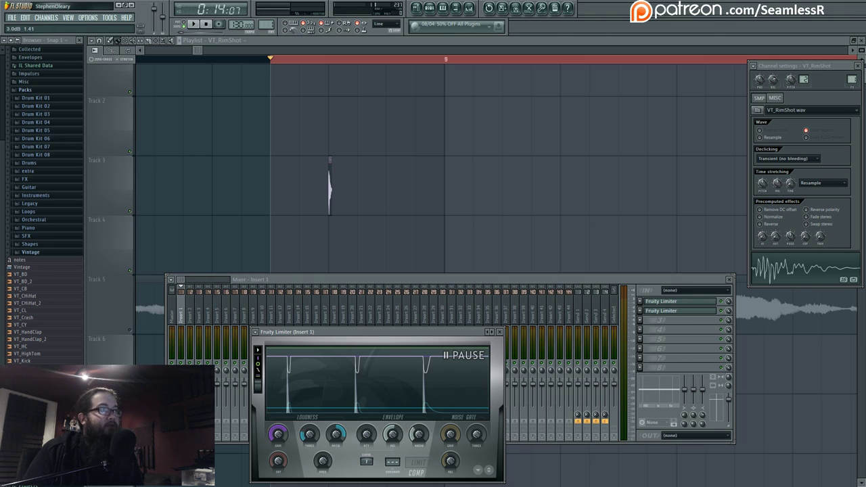
left_click_drag(420, 436, 422, 433)
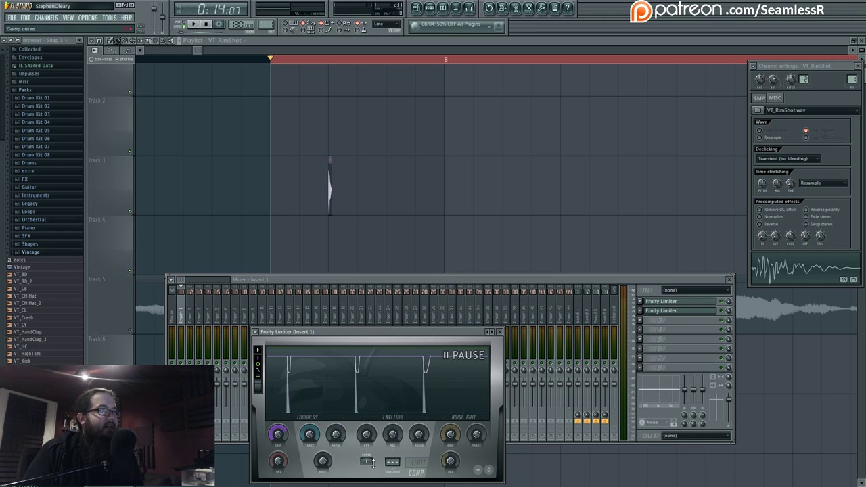
Step: Switch the plugin to limiter mode, lower its ceiling well below the rim shot's peak, and play the hit
left_click(419, 463)
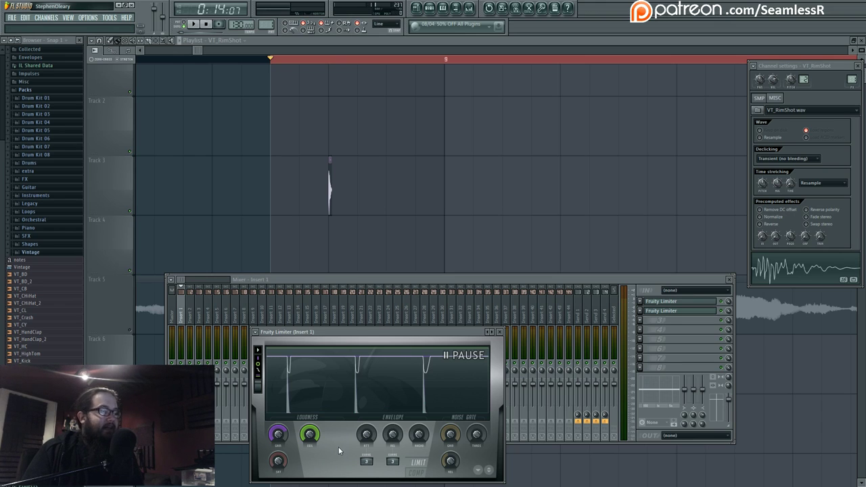
mouse_move(314, 438)
scroll(315, 438, "down", 1)
key("space")
key("space")
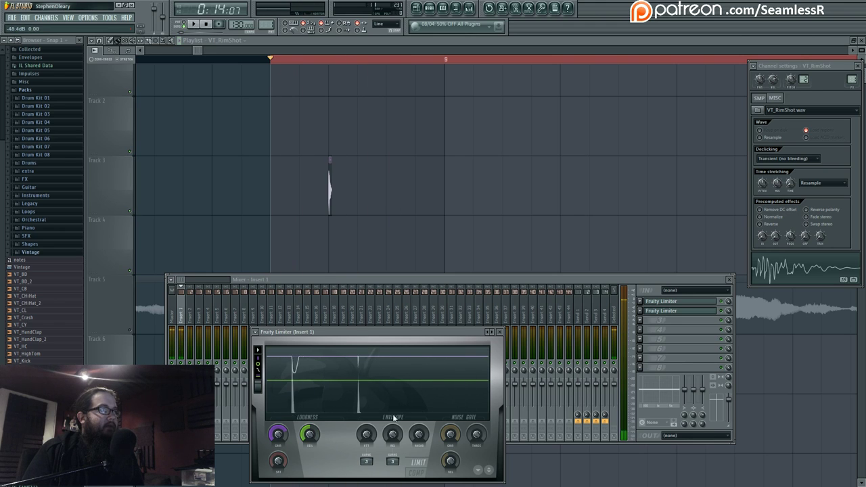
key("space")
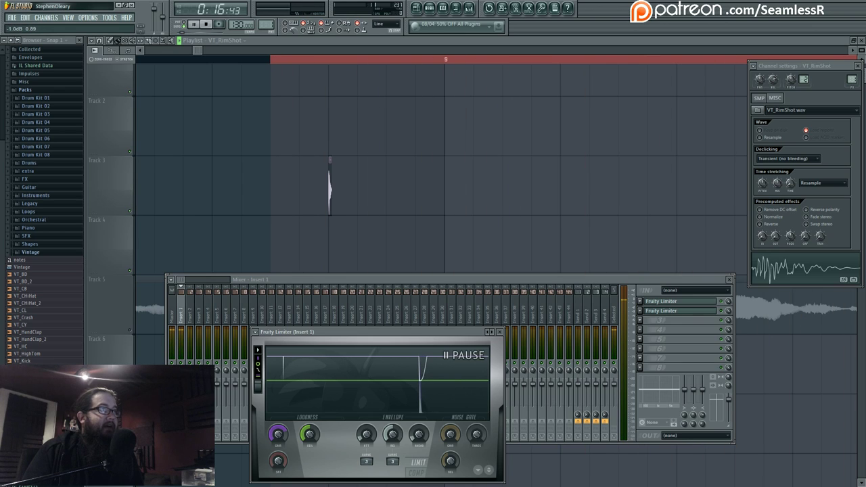
Step: Lengthen the limiter's look-ahead time and replay the rim shot until the gain dip starts clearly before the hit
key("space")
key("space")
key("space")
key("space")
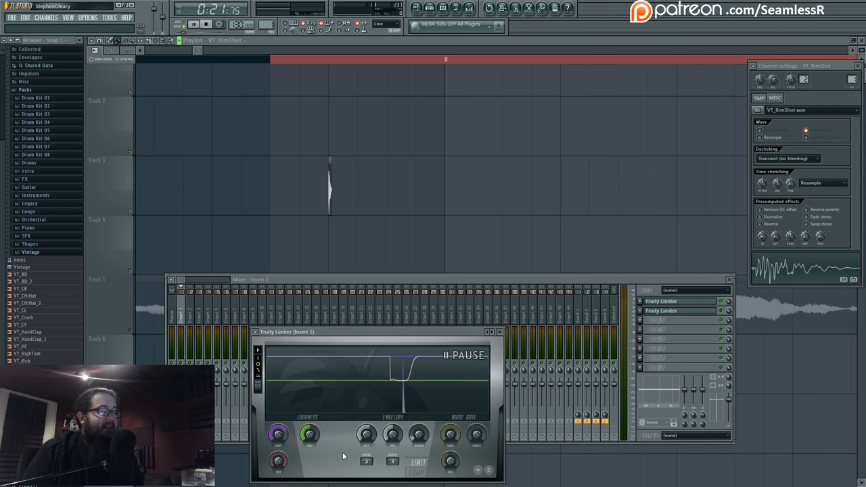
key("space")
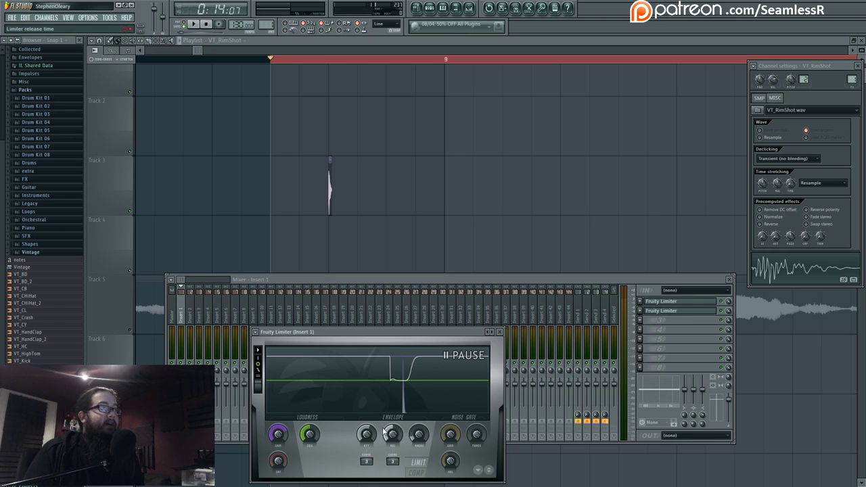
Step: Replay the rim shot with a shorter look-ahead time and set the limiter's attack time to 0.00 ms
key("space")
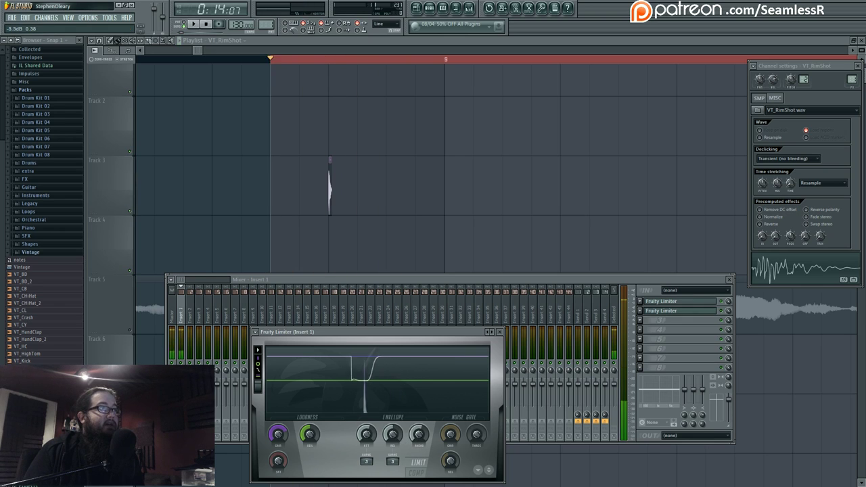
key("space")
key("space")
key("space")
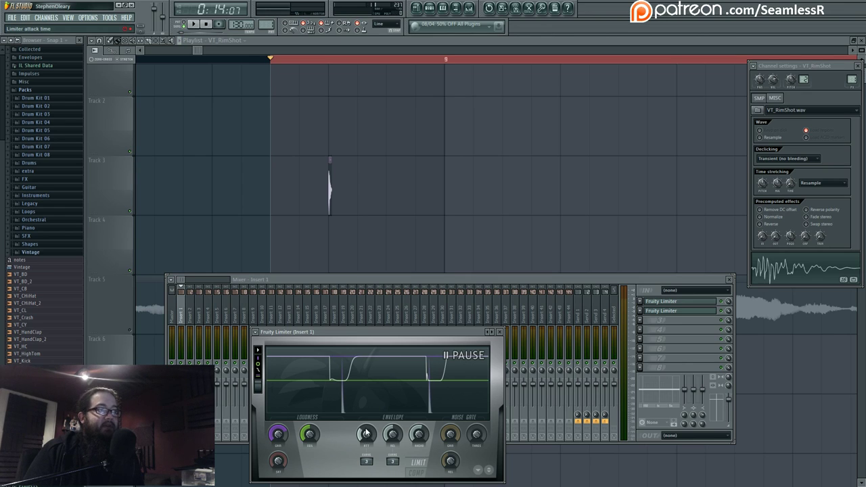
left_click_drag(371, 441, 371, 461)
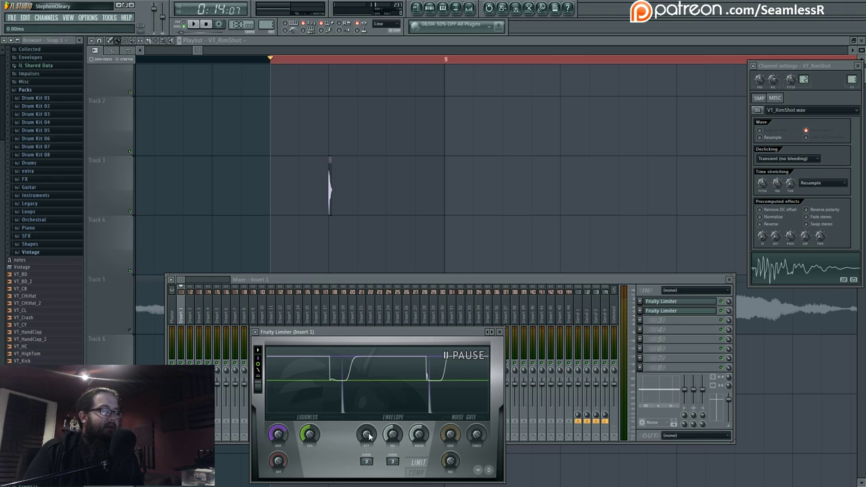
Step: Close the Fruity Limiter window and load Maximus into the third effect slot of Insert 1
left_click_drag(372, 334, 387, 316)
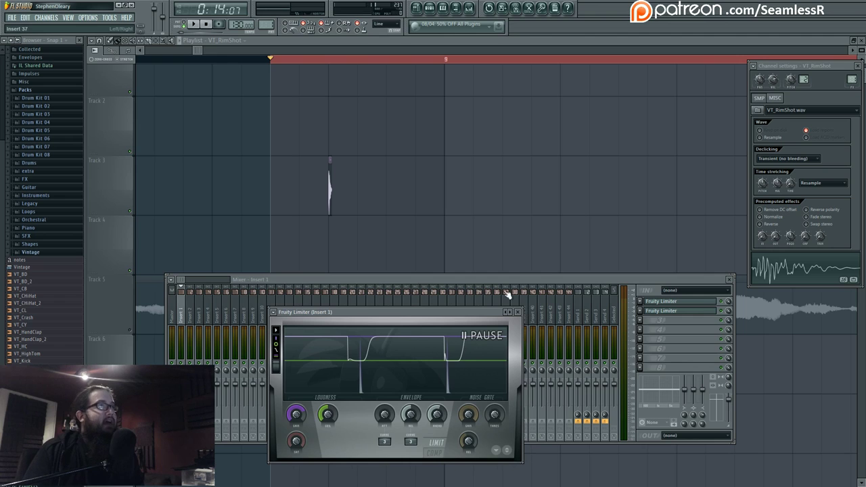
left_click(519, 313)
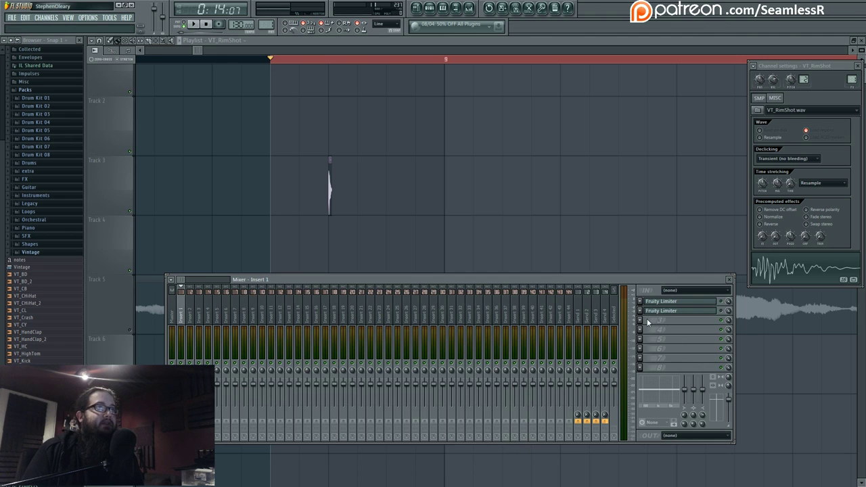
left_click(676, 320)
left_click(751, 450)
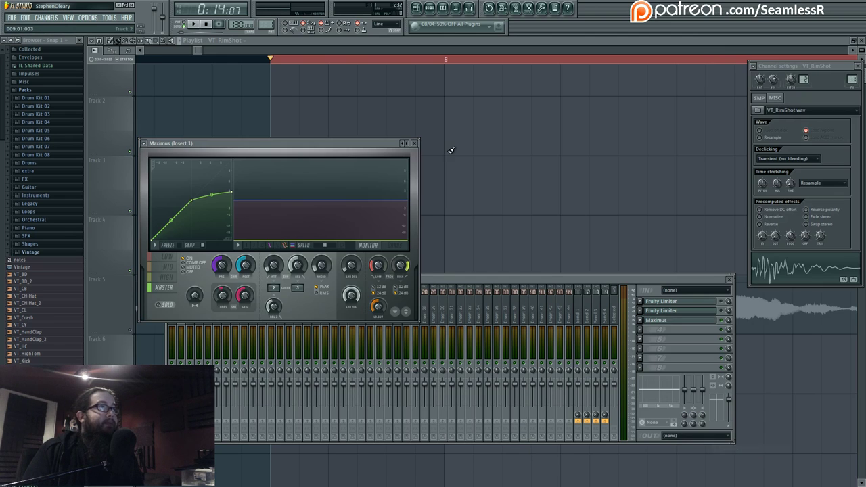
Step: Switch Maximus to a different preset and move its window over the mixer
left_click(408, 144)
left_click(425, 218)
left_click_drag(365, 145, 539, 244)
Step: Look through Maximus's High, Master and Low band settings and show its frequency bands display
left_click(346, 377)
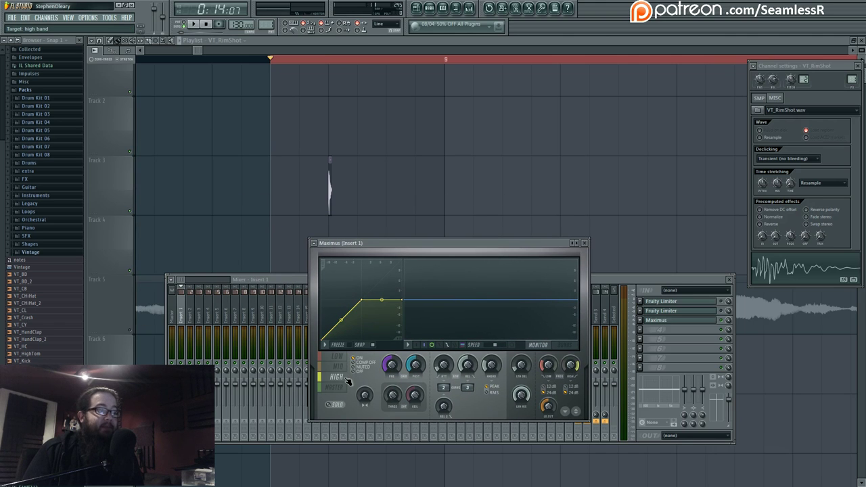
left_click(346, 387)
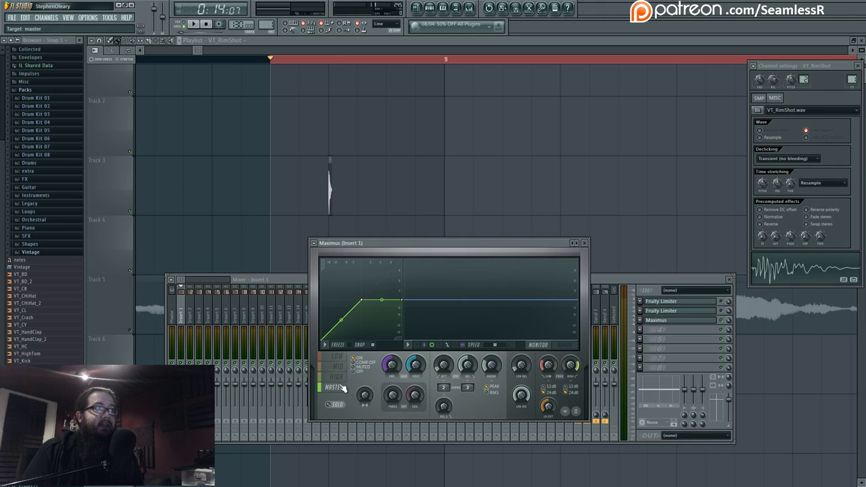
left_click(337, 357)
left_click(345, 387)
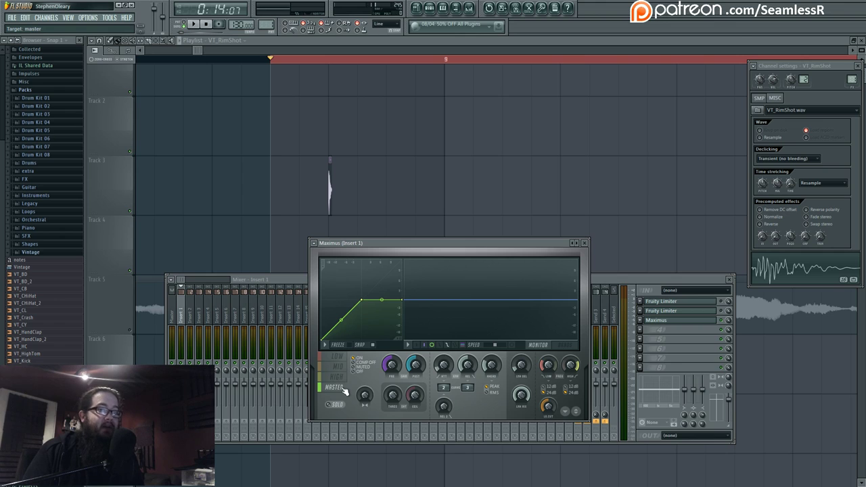
left_click(338, 356)
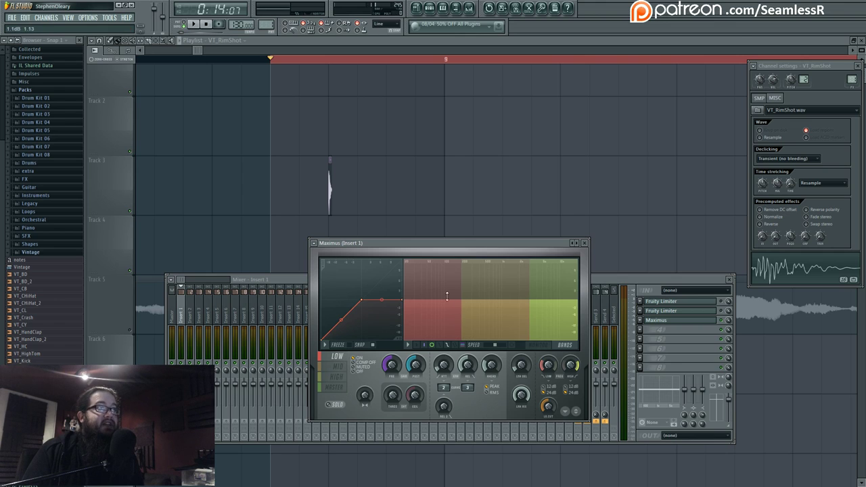
Step: Close all plugin and mixer windows, unmute Track 5, and play the vocal over the selected passage
key("F12")
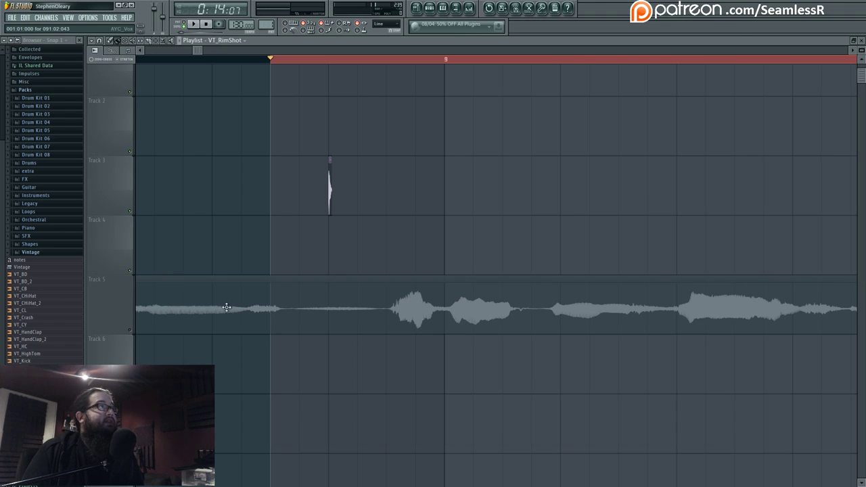
left_click(131, 325)
scroll(296, 350, "down", 5)
key("space")
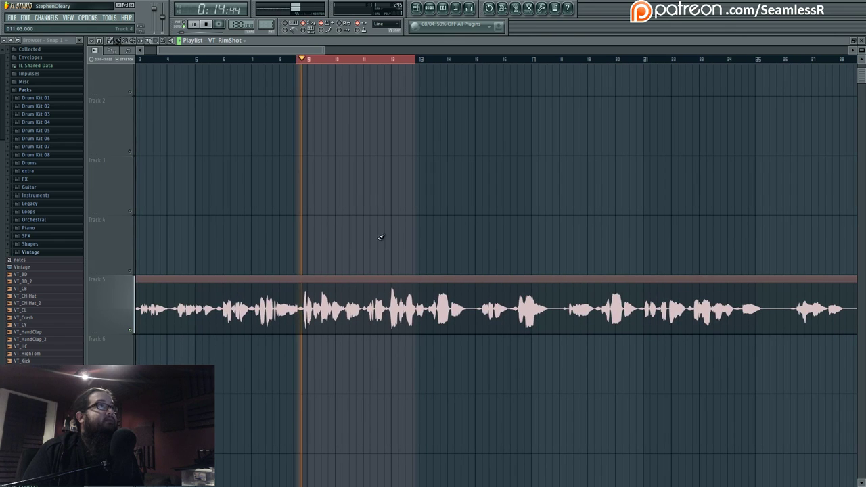
Step: Reopen Maximus on Insert 1 and audition the DL Groover and DL Breaker drum loops from the Loops pack
key("F9")
left_click(662, 320)
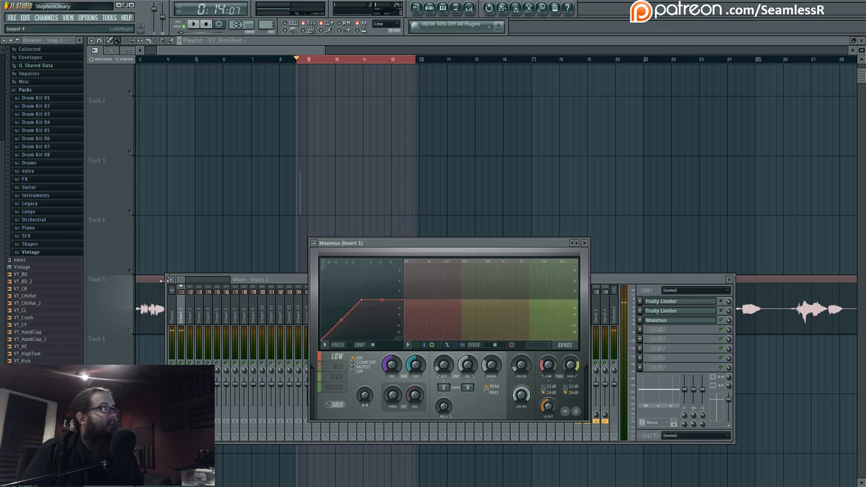
left_click(30, 251)
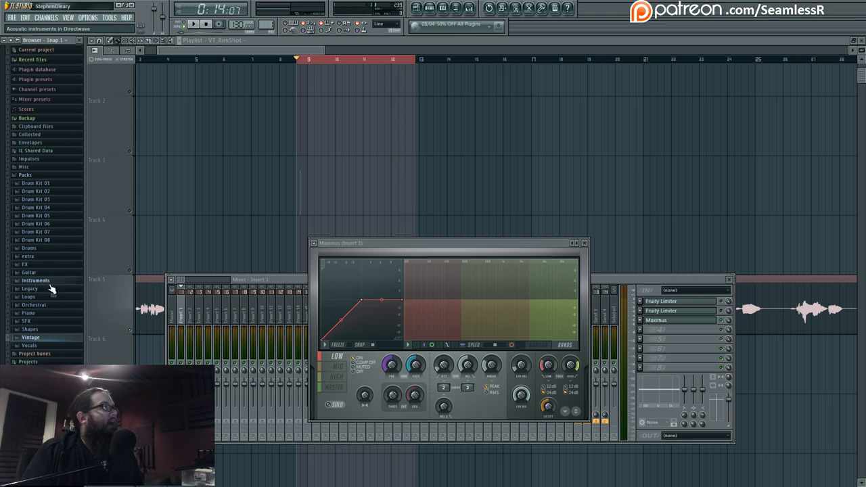
left_click(63, 249)
left_click(64, 250)
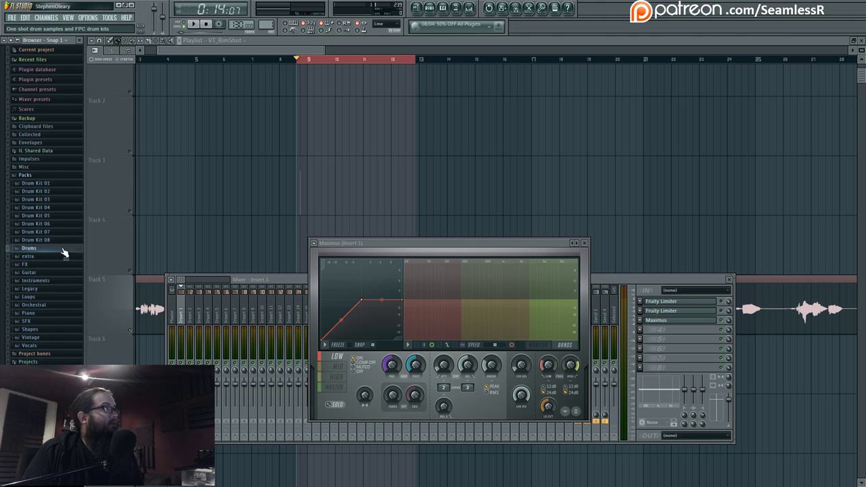
left_click(65, 297)
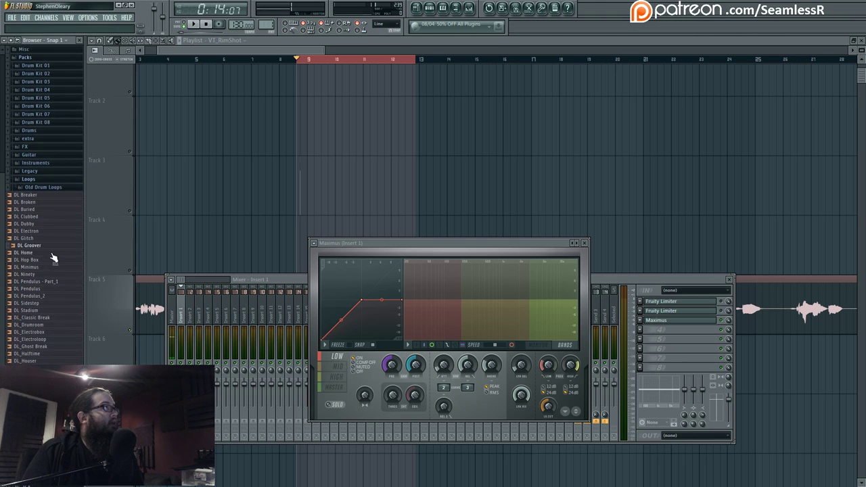
left_click(52, 245)
left_click(47, 195)
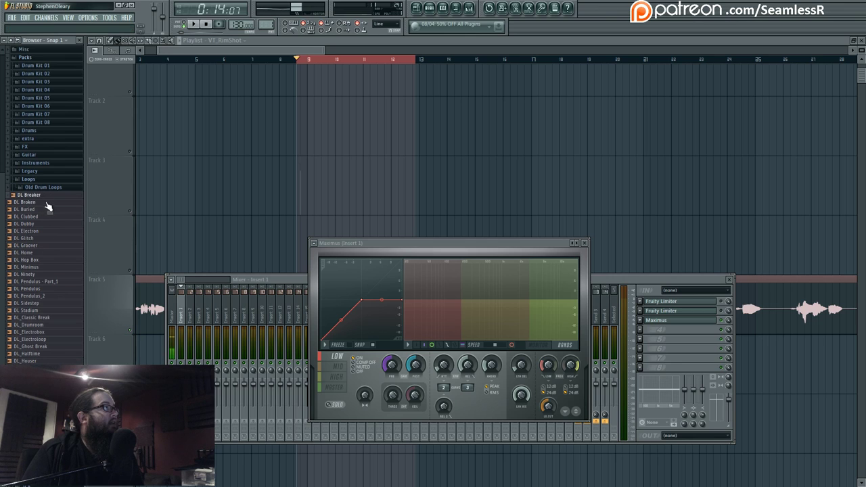
Step: Replace the vocal clip with the DL Breaker loop at bar 9 on Track 2 and set the playback range to bars 9–11
left_click_drag(50, 199, 311, 144)
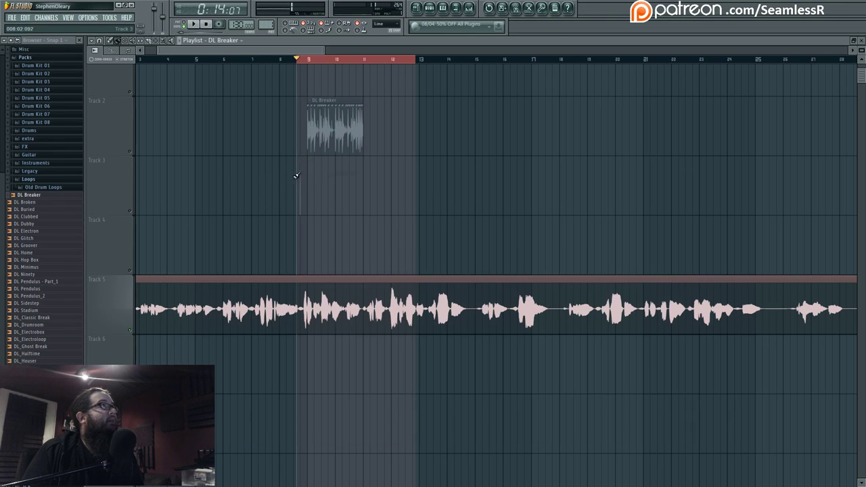
key("Delete")
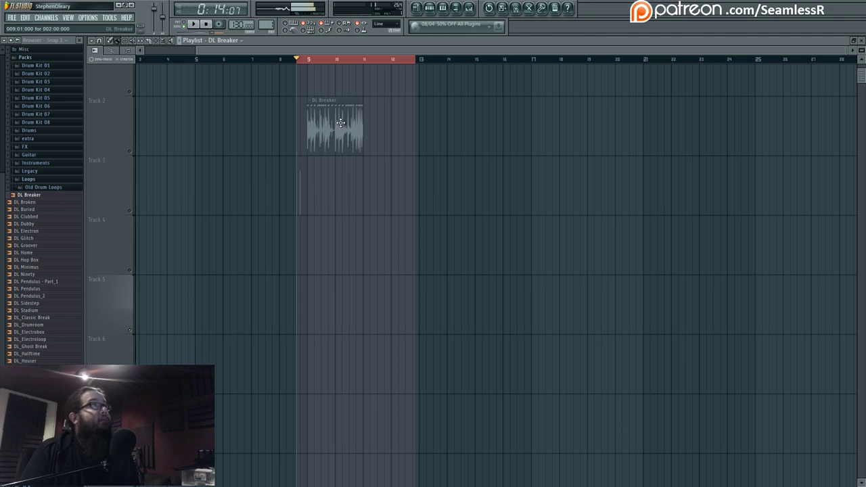
key("space")
left_click_drag(308, 59, 360, 71)
Step: Route the DL Breaker channel to Insert 1 and play the loop with Maximus open
double_click(335, 129)
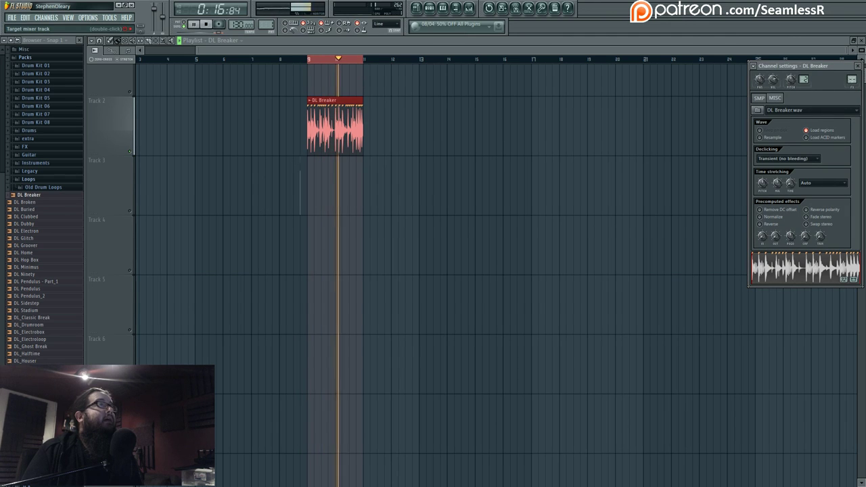
left_click(804, 79)
left_click(704, 323)
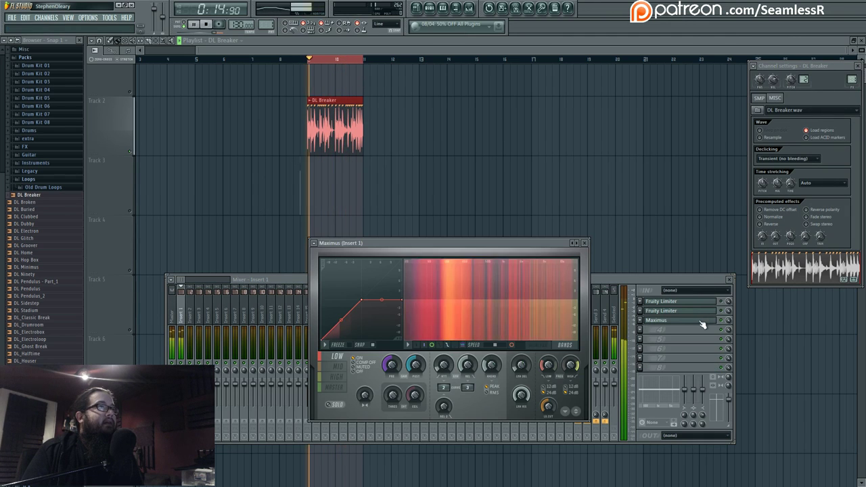
key("space")
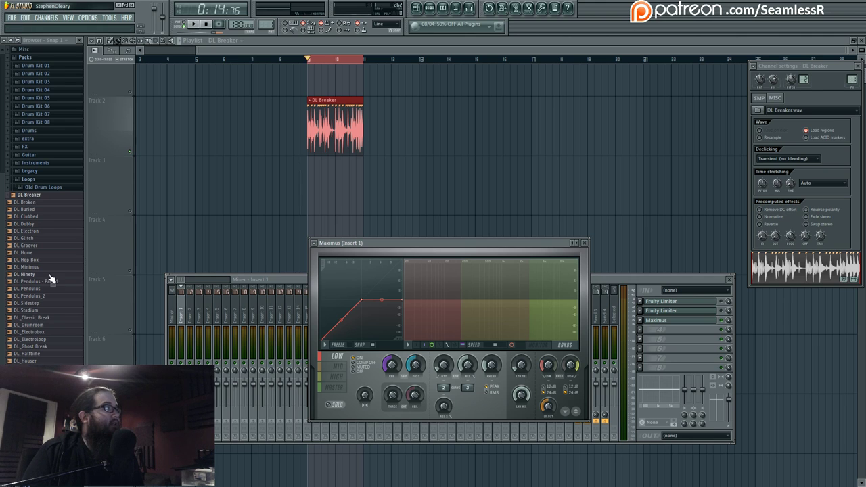
Step: Replace the DL Breaker clip with the DL_DudaFunk loop at bar 9 on Track 2 and play bar 9
left_click(58, 181)
left_click(59, 185)
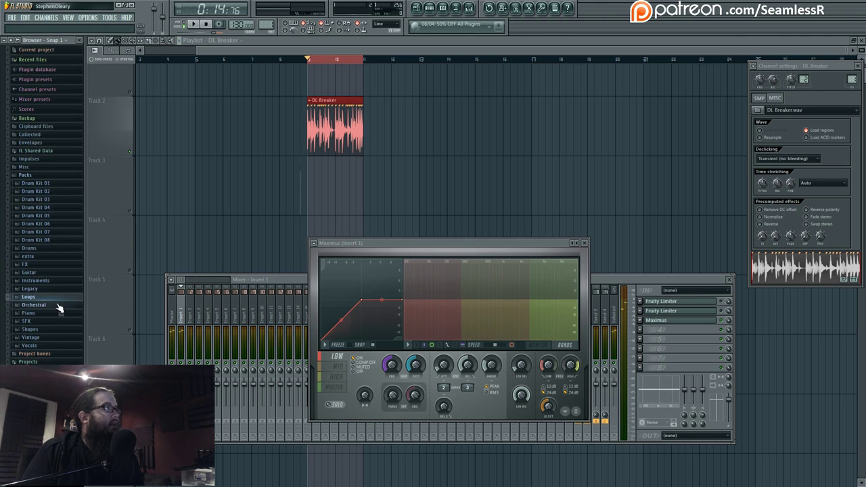
left_click(59, 195)
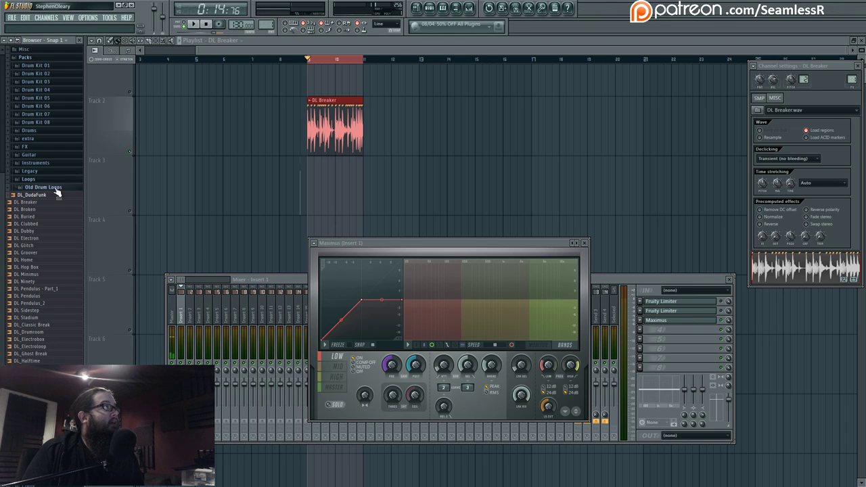
left_click_drag(59, 201, 312, 152)
left_click(469, 8)
key("space")
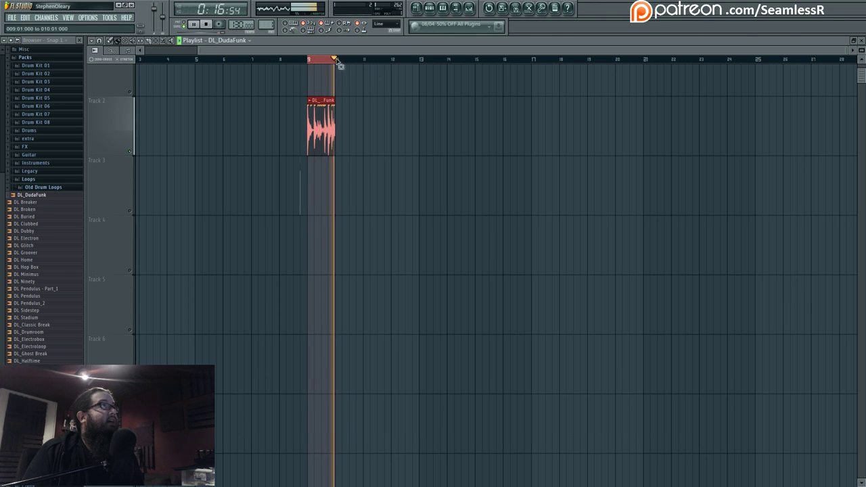
Step: Open Maximus on Insert 1, raise its window slightly and view its Master and Low band settings
key("F9")
left_click(670, 320)
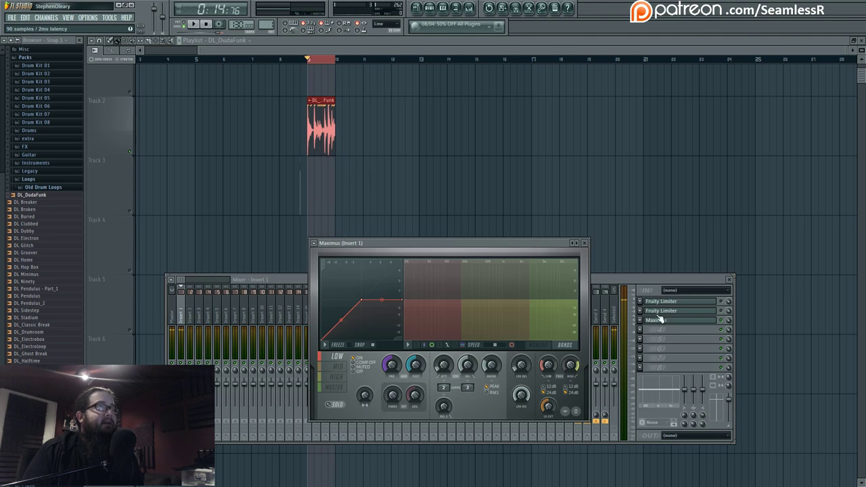
mouse_move(537, 246)
left_mouse_down()
mouse_move(547, 247)
mouse_move(540, 233)
left_mouse_up()
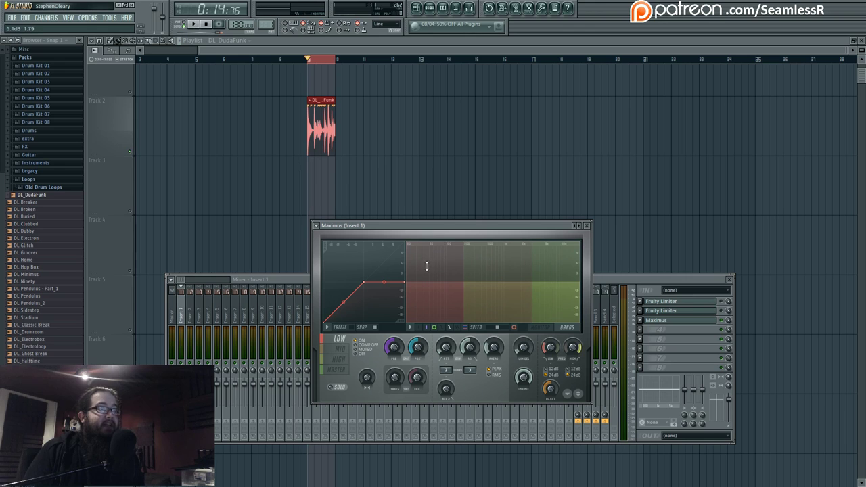
left_click(338, 372)
left_click(339, 339)
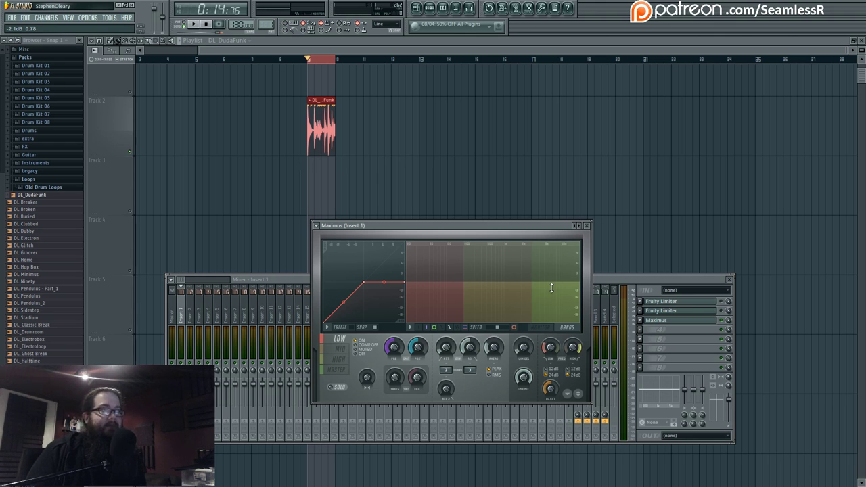
Step: Compare Maximus's monitor and frequency bands displays while playing the drum loop, finishing on the monitor display
left_click_drag(463, 236, 467, 227)
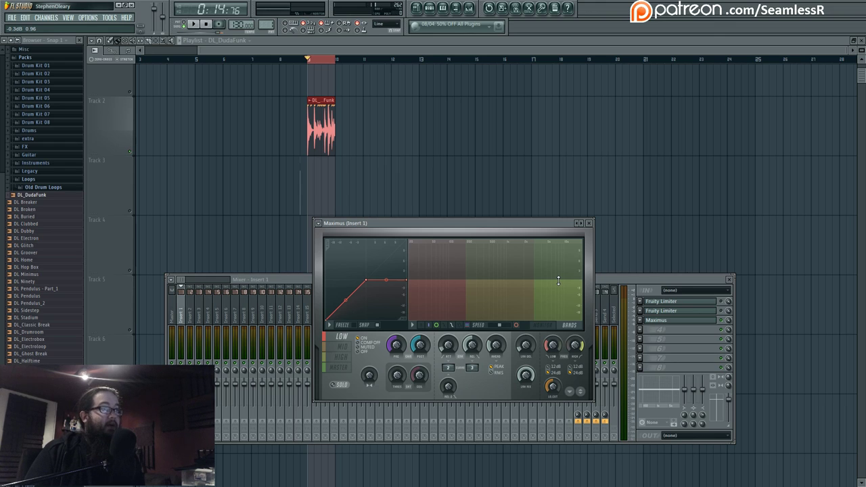
left_click(544, 326)
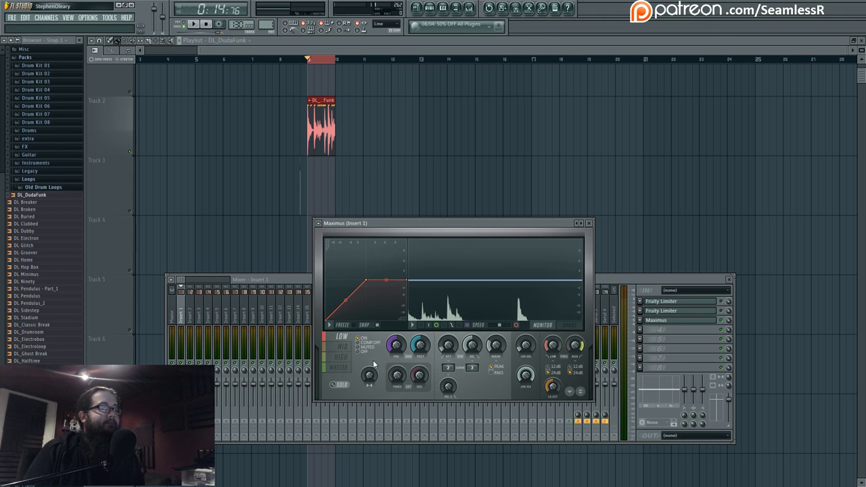
left_click(535, 327)
key("space")
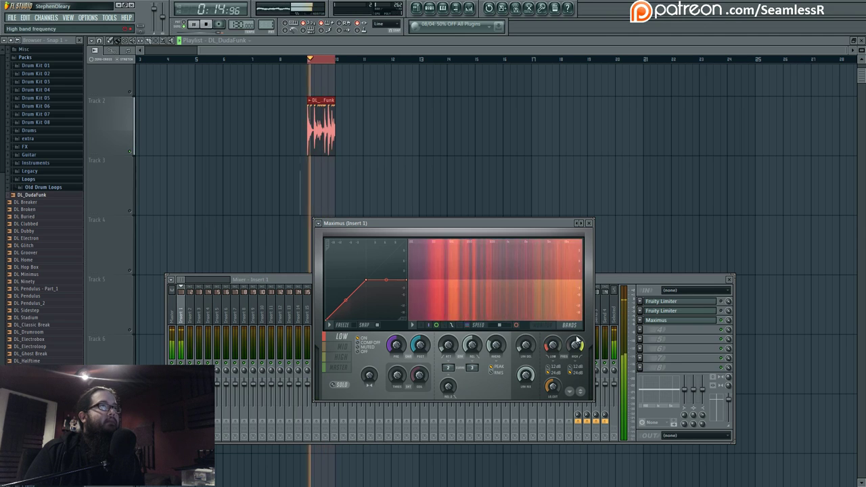
left_click(553, 327)
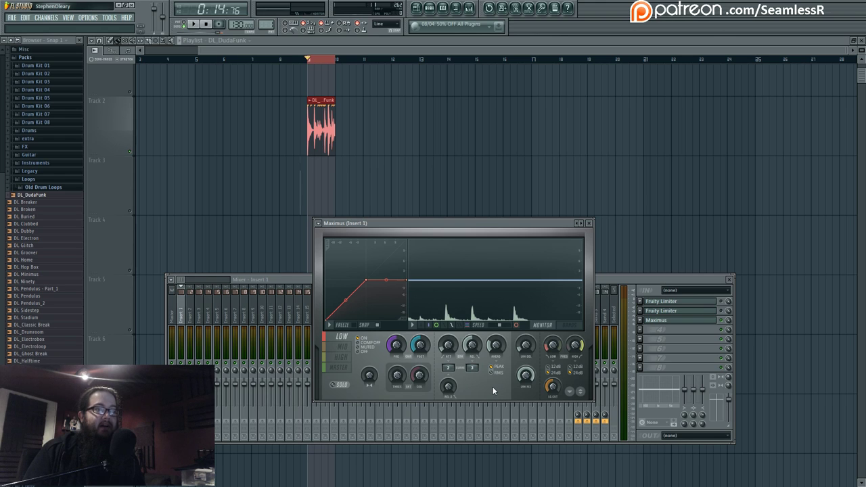
Step: Point out the compressor threshold in the second Fruity Limiter for comparison, and return to Maximus
left_click(677, 311)
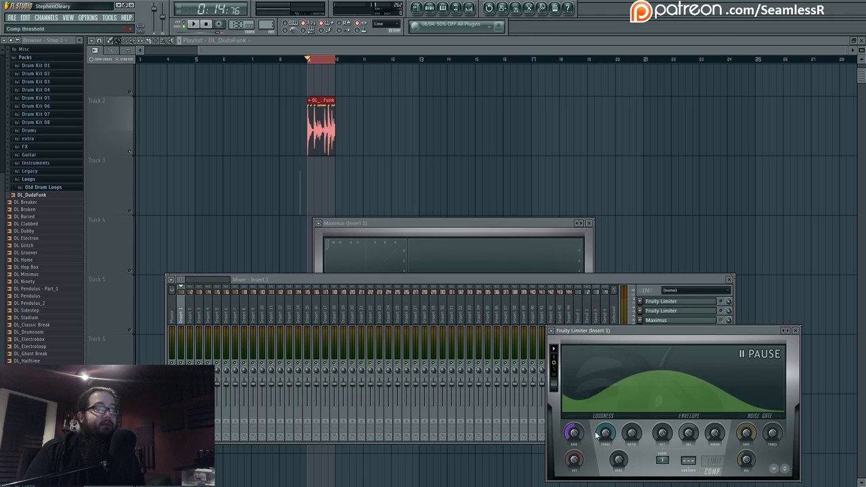
left_click_drag(596, 435, 597, 425)
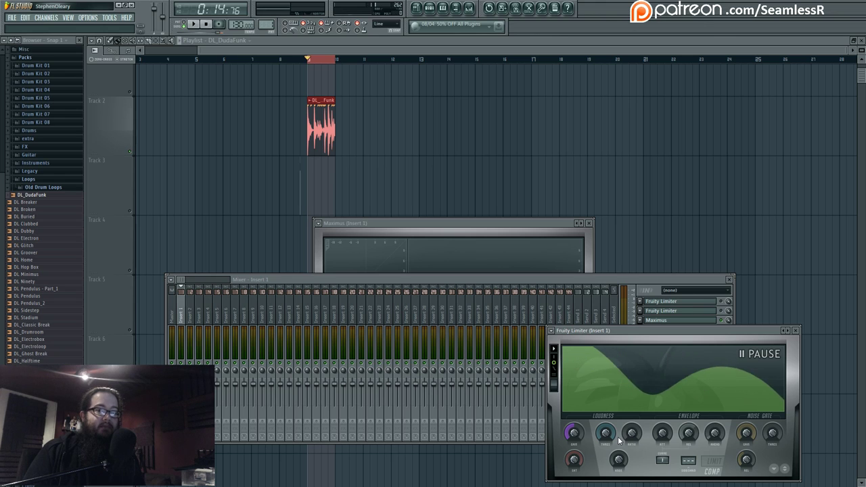
left_click(796, 331)
left_click(658, 321)
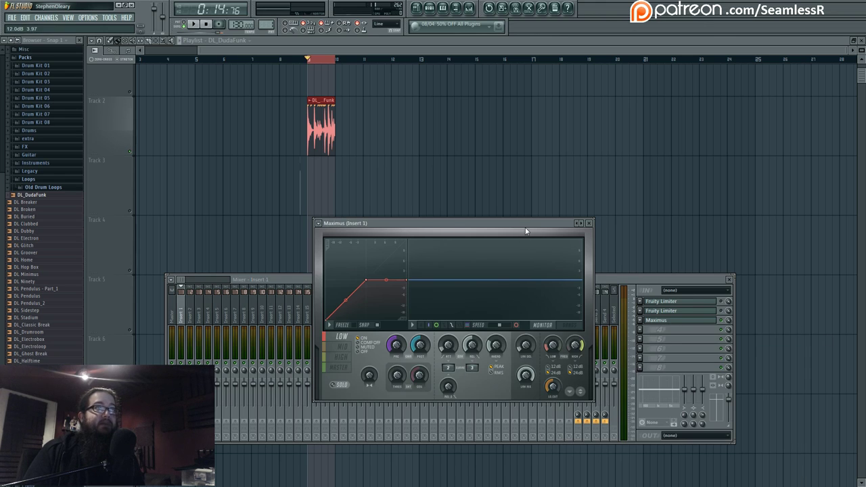
Step: Reposition the Maximus window over the mixer and compare the Master band's controls with the Low band's
left_click_drag(464, 223, 476, 227)
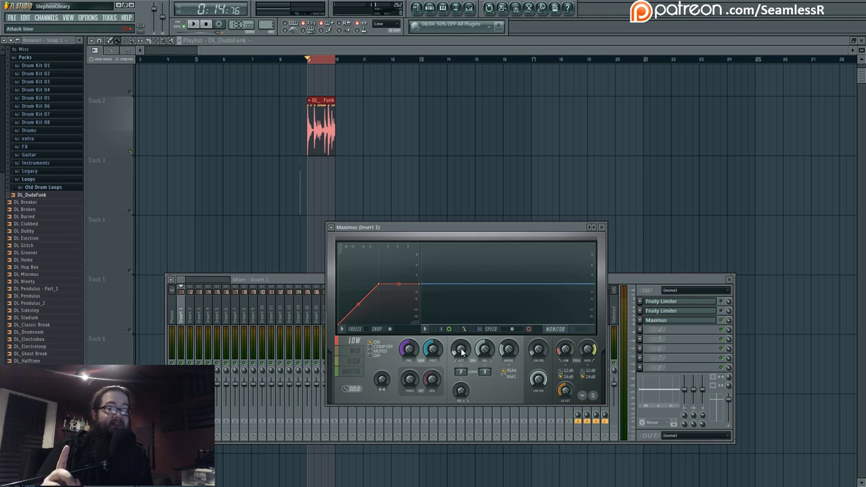
left_click(352, 372)
left_click(354, 341)
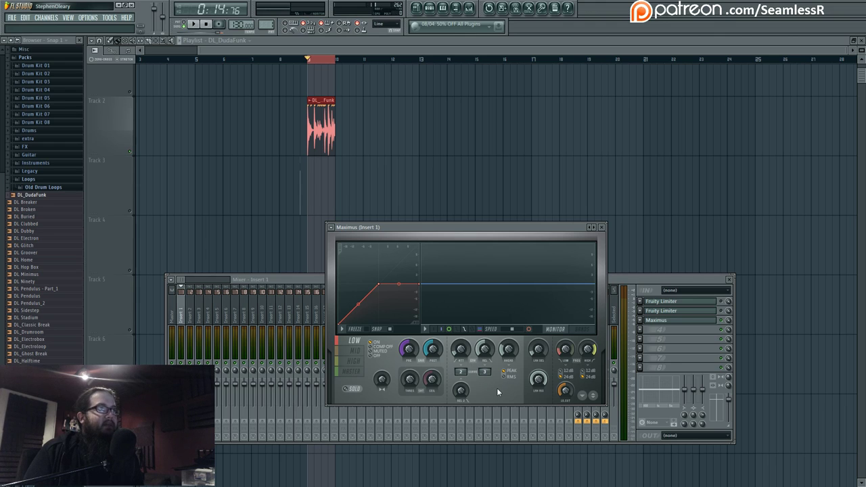
Step: Straighten the Low band's compression curve into a 1:1 diagonal by raising its end point and deleting the 0 dB point
left_click_drag(380, 287, 420, 244)
right_click(381, 287)
left_click(390, 298)
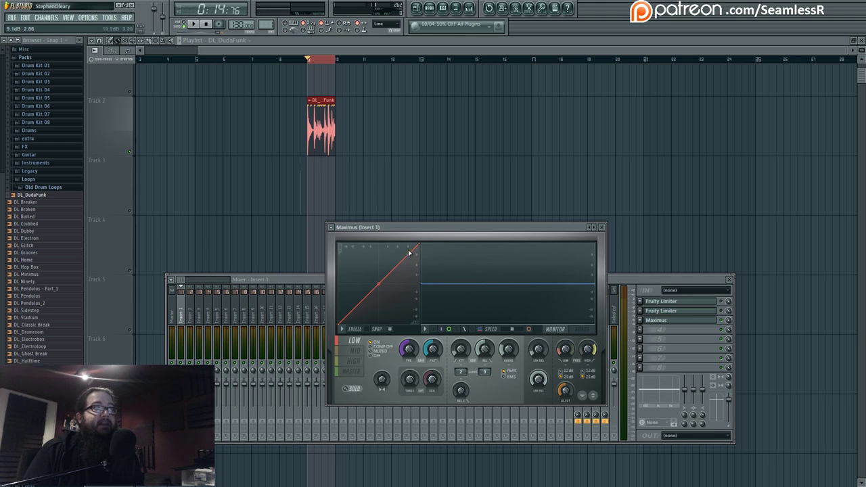
Step: Shape the Low band's curve with a single knee at about -6.6 dB and a lowered end point
right_click(381, 283)
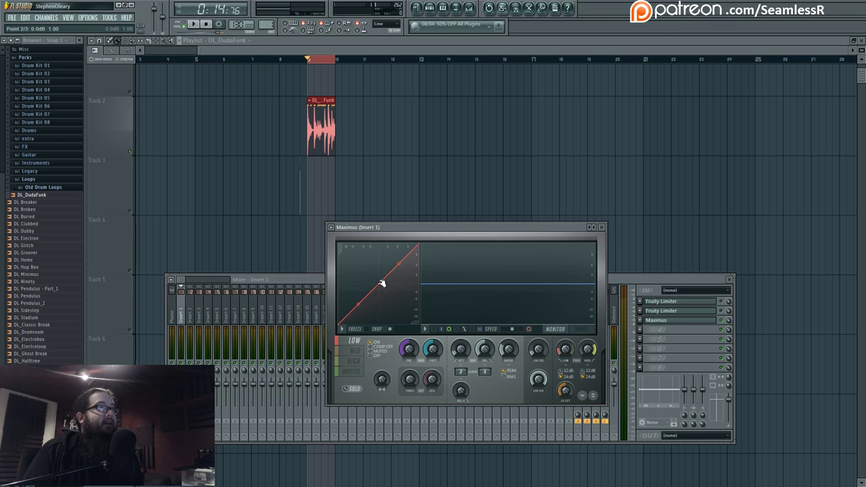
right_click(365, 300)
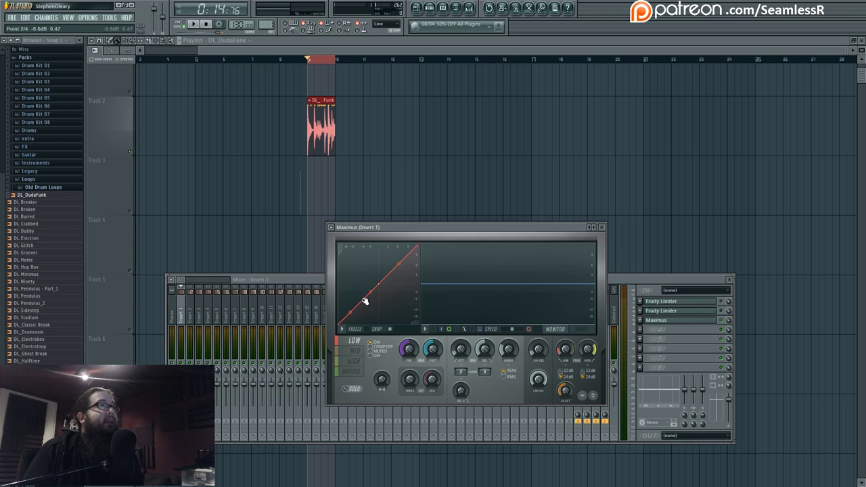
left_click_drag(381, 284, 381, 289)
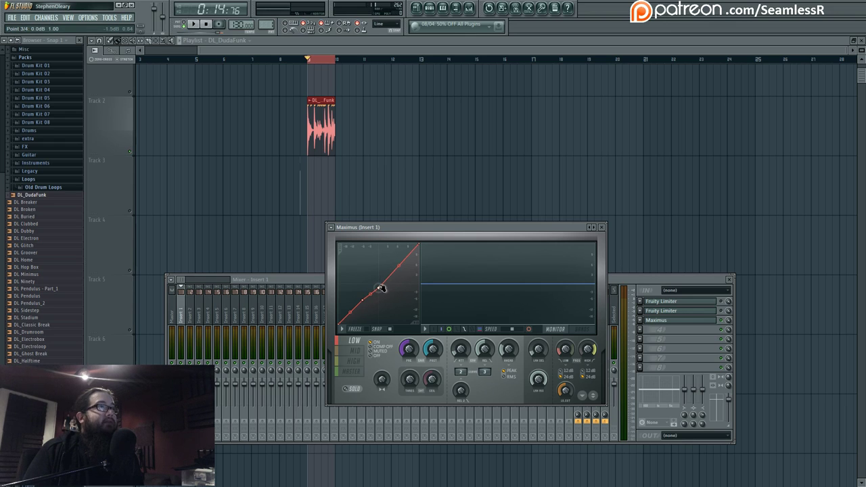
right_click(380, 285)
left_click(390, 296)
left_click_drag(421, 247, 425, 276)
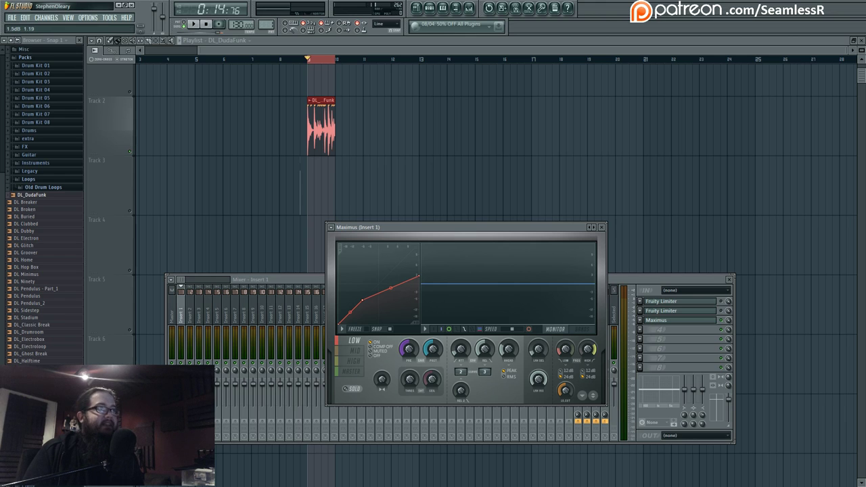
Step: Raise the Low band's pre gain while auditioning the loop, and bend the curve upward above its knee
key("space")
key("space")
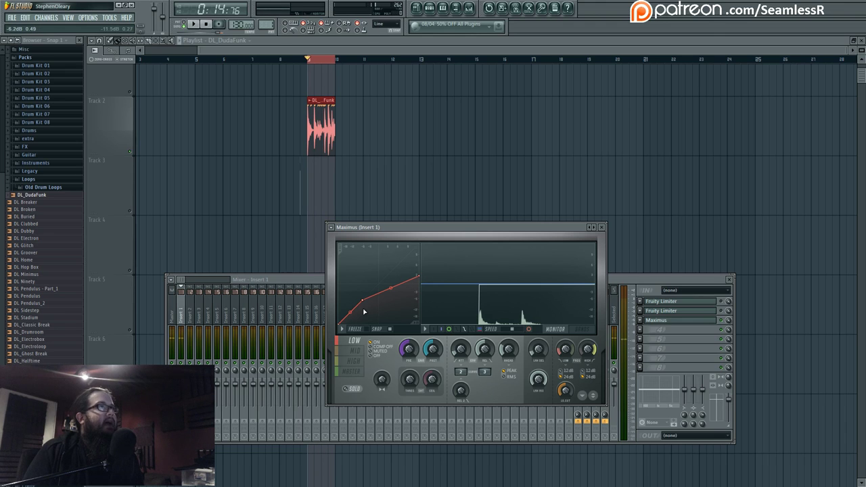
left_click_drag(409, 349, 408, 338)
key("space")
left_click_drag(368, 305, 368, 292)
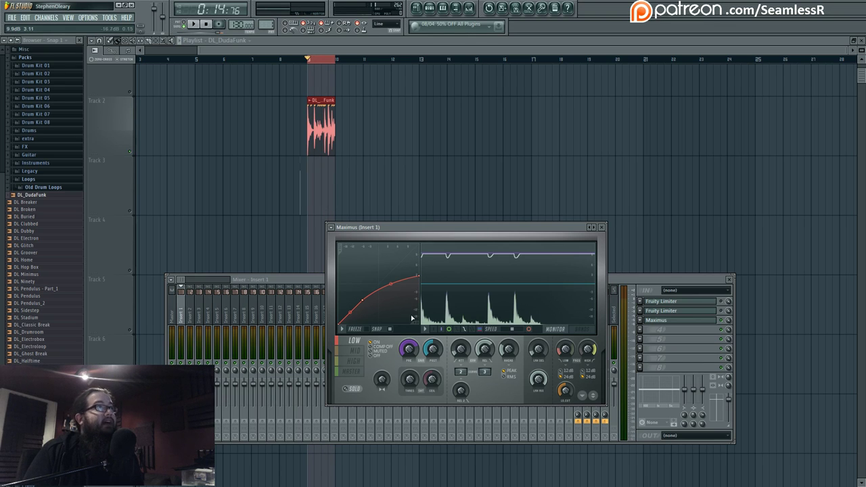
Step: Try a jagged Low band curve by adding sharp peaks and dips below the knee, and play the loop
right_click(345, 291)
right_click(361, 313)
key("space")
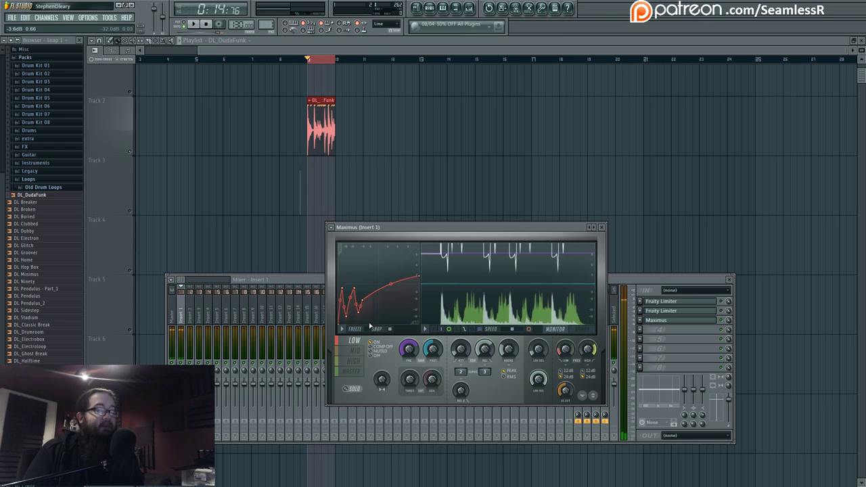
Step: Delete the extra peaks and dips from the lower part of the Low band's curve
right_click(342, 291)
left_click(364, 312)
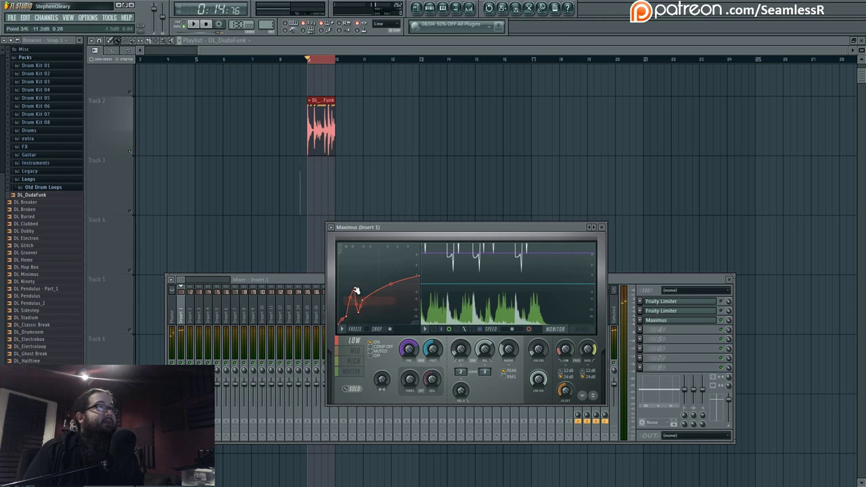
right_click(359, 313)
left_click(372, 318)
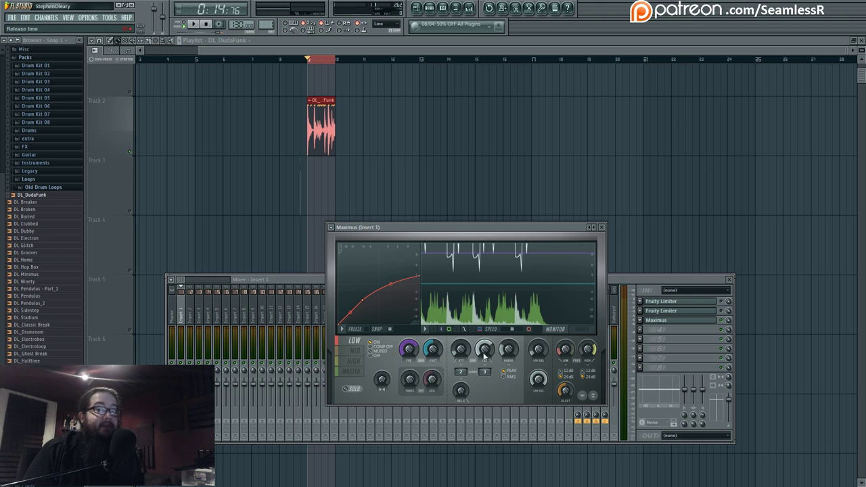
Step: Vary the Low band's release time, trying a short value of about 1.93 ms, and play the loop to compare
key("space")
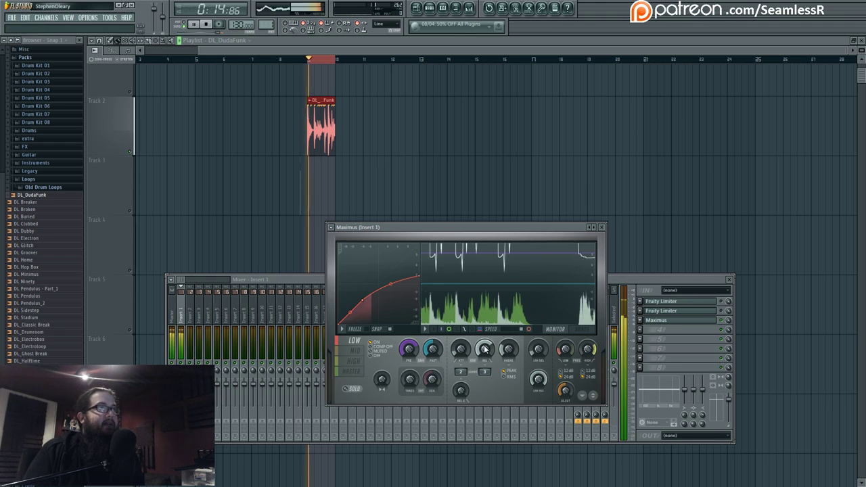
key("space")
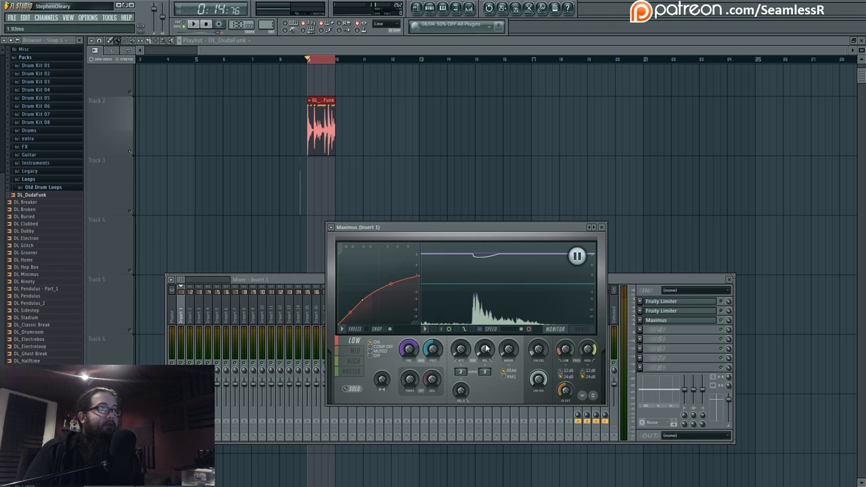
key("space")
key("space")
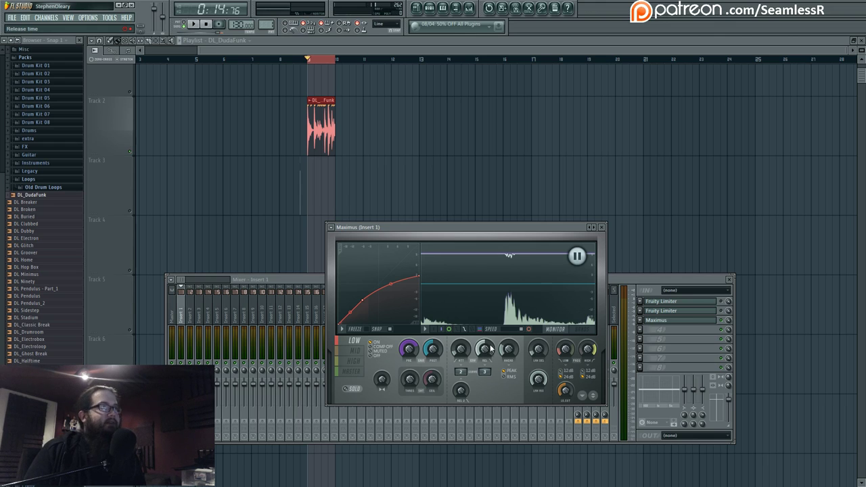
Step: Bend the High and Mid bands' curves upward below their knees while the loop plays
left_click(356, 350)
key("space")
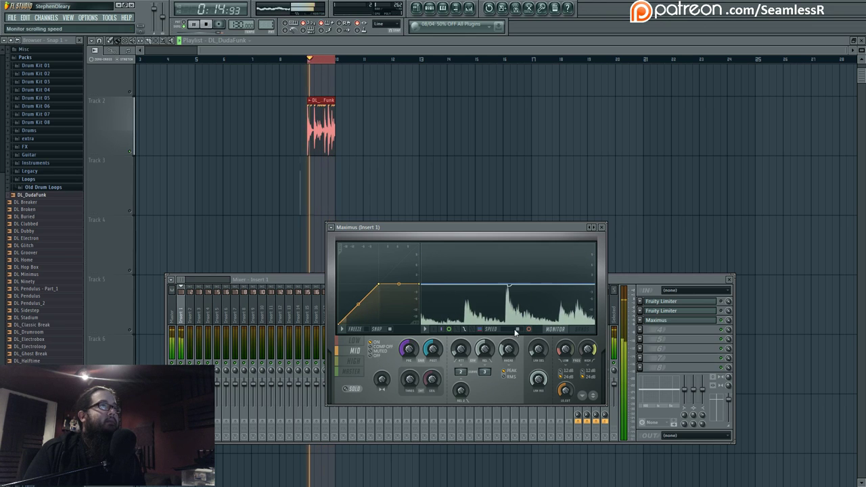
left_click(353, 361)
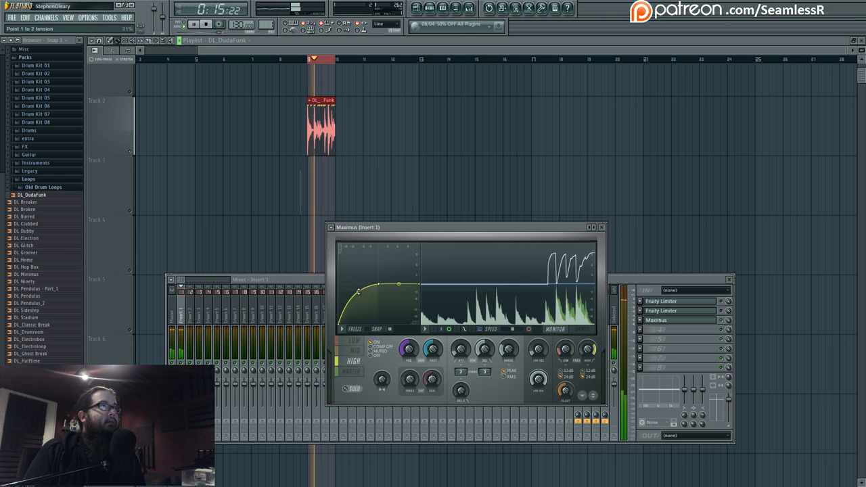
left_click(353, 350)
left_click_drag(358, 306, 358, 295)
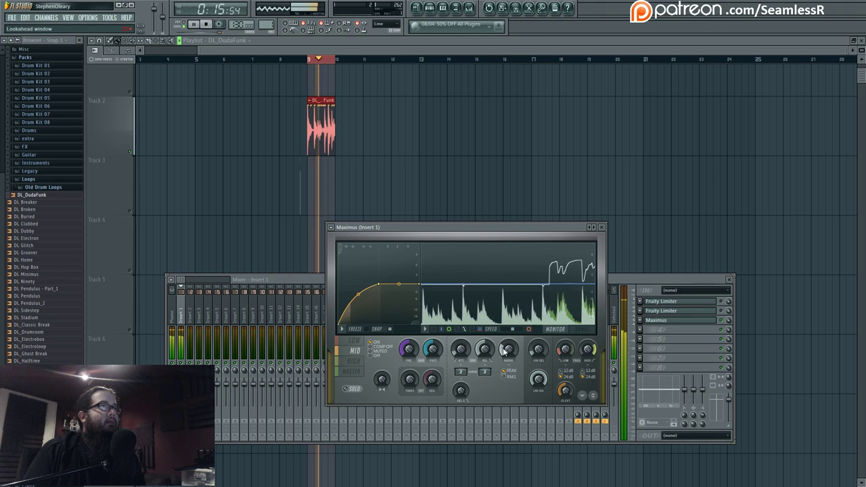
Step: Play the loop repeatedly on the Master band to examine its gain reduction, with a brief check of the other bands
left_click(352, 372)
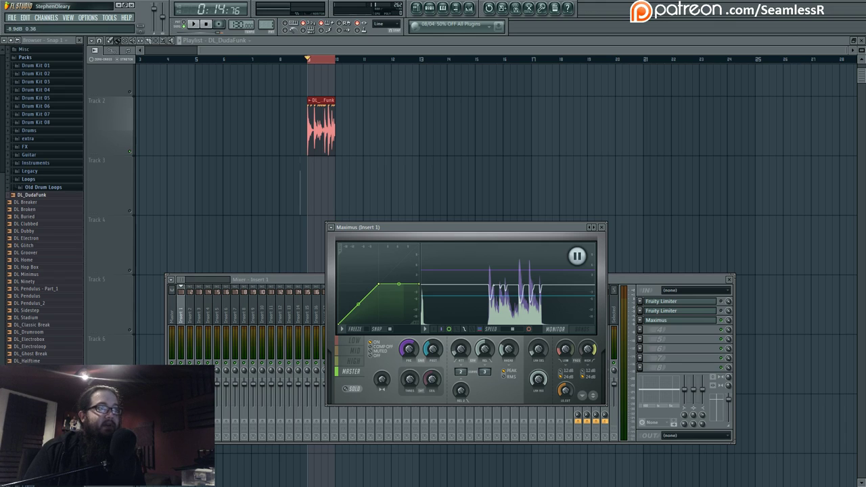
left_click(357, 351)
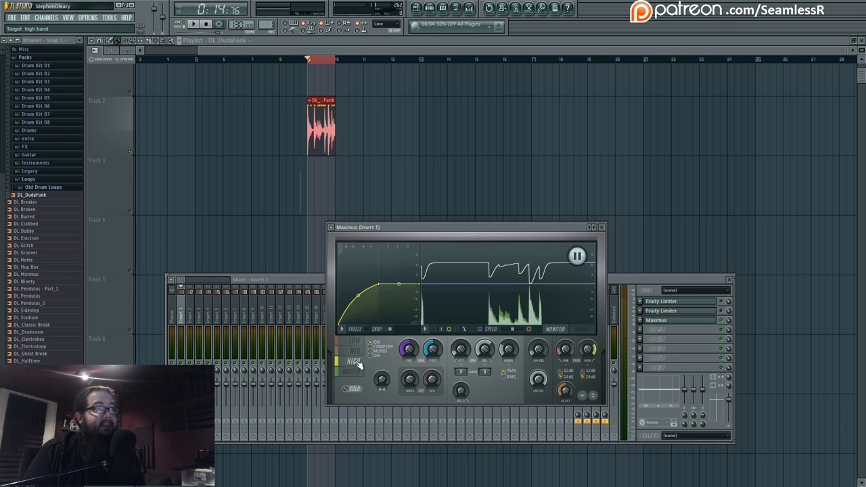
left_click(351, 371)
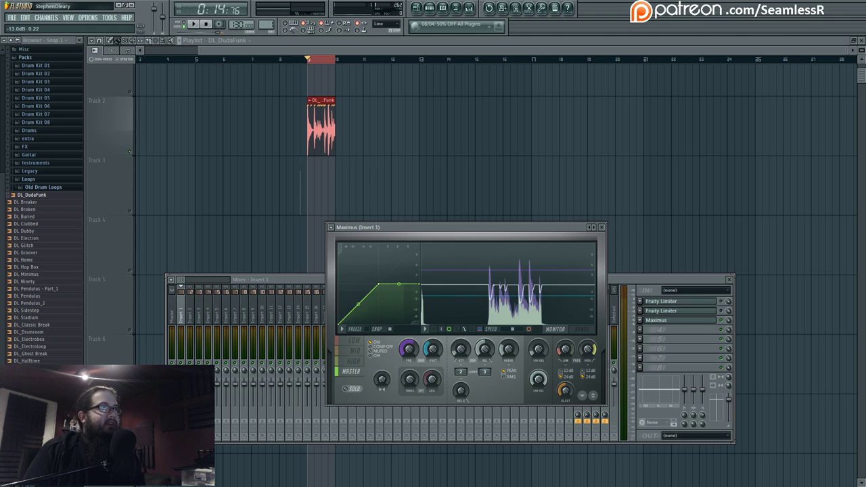
key("space")
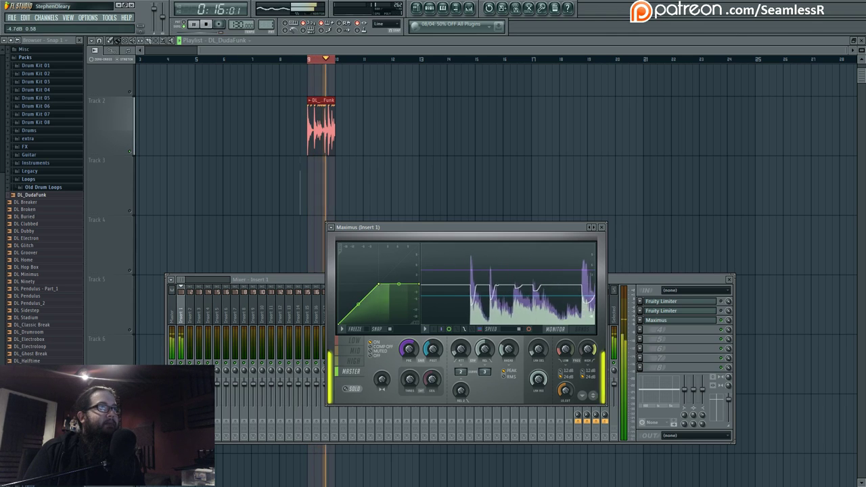
key("space")
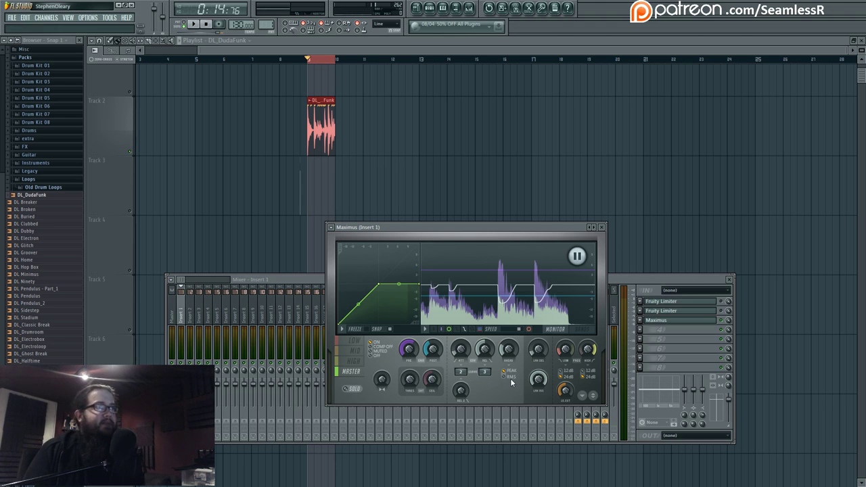
key("space")
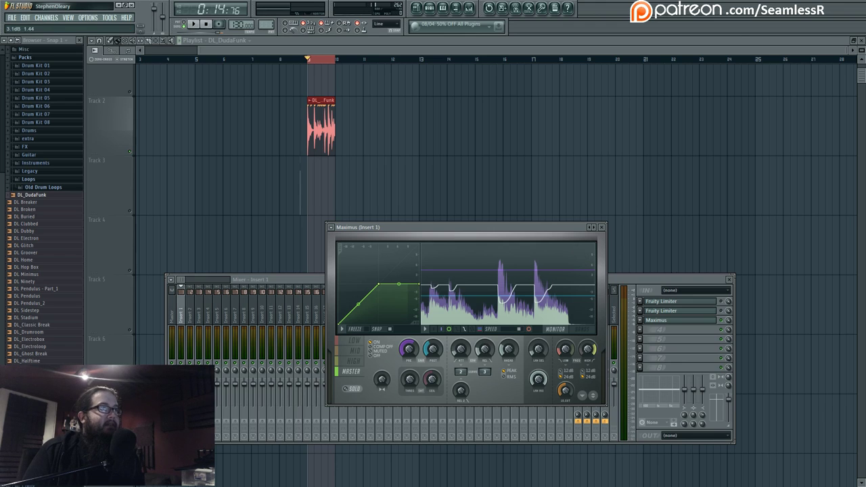
key("space")
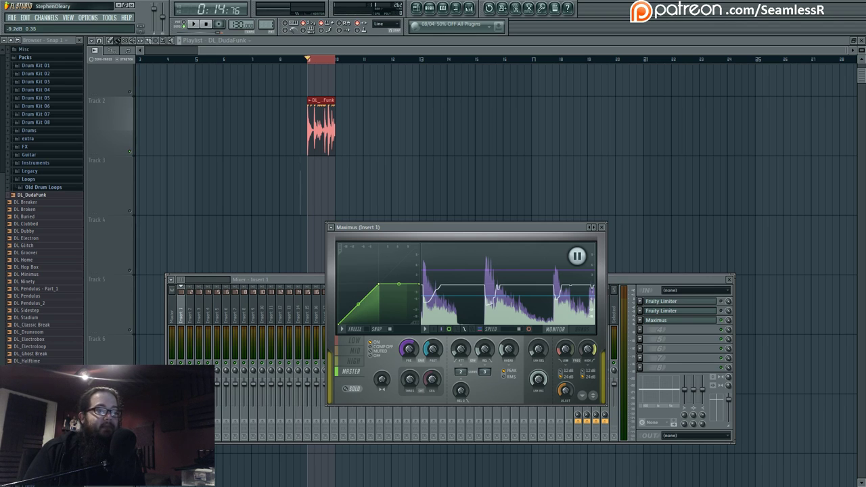
key("space")
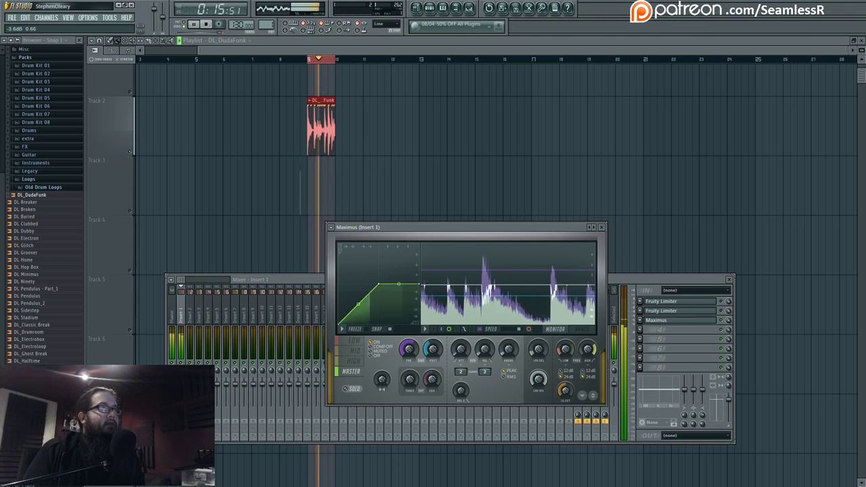
key("space")
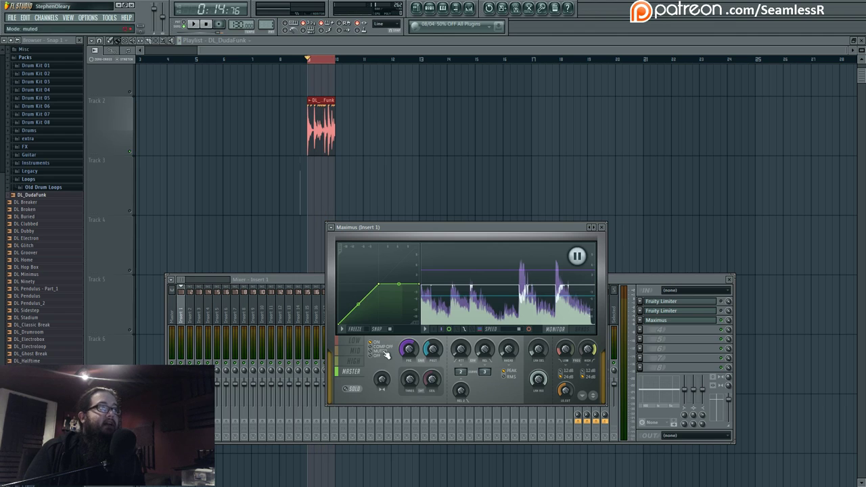
Step: Adjust the release times of the Mid and High bands, and check the Low band
left_click(356, 351)
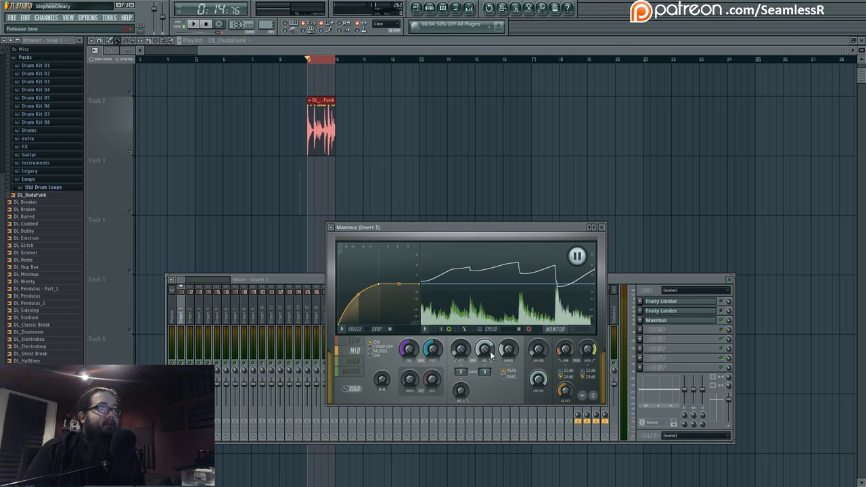
left_click(343, 362)
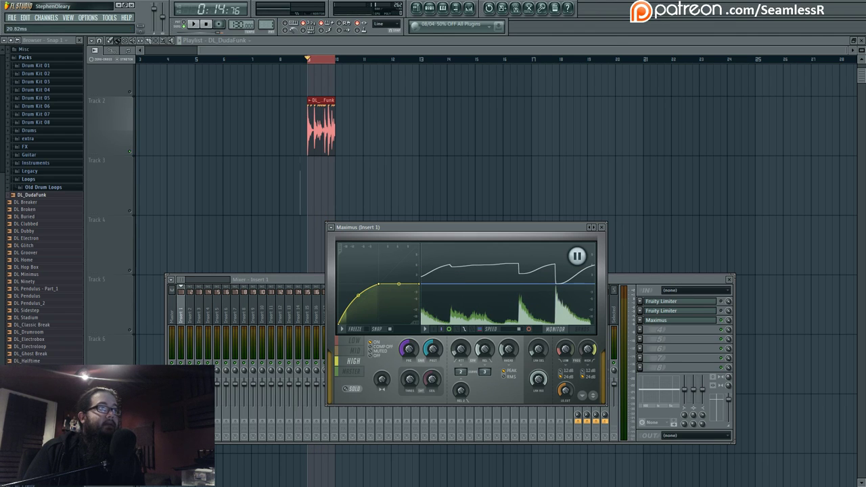
left_click(359, 343)
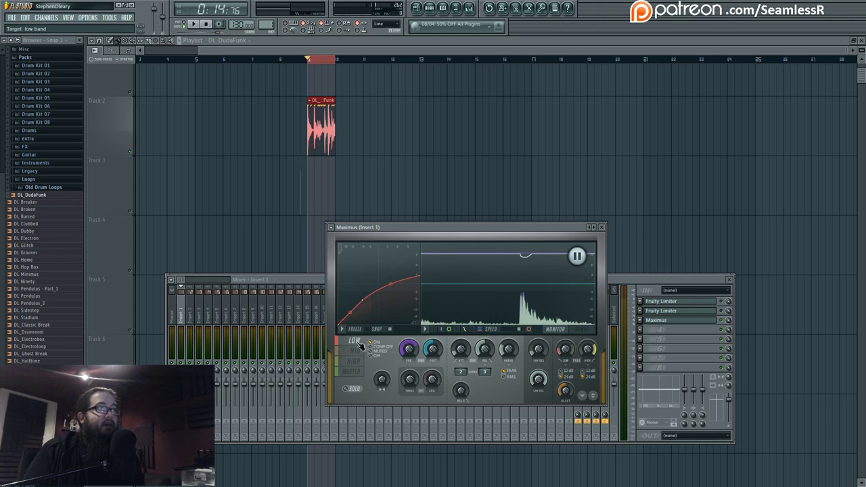
left_click(360, 350)
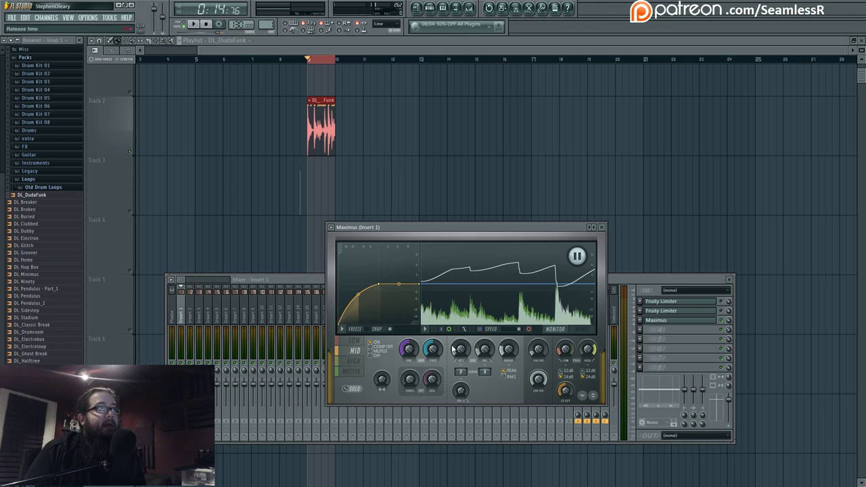
Step: Reduce the upward bend of the High band's curve while the loop plays, checking the Mid band's curve as well
left_click(353, 360)
key("space")
left_click(359, 353)
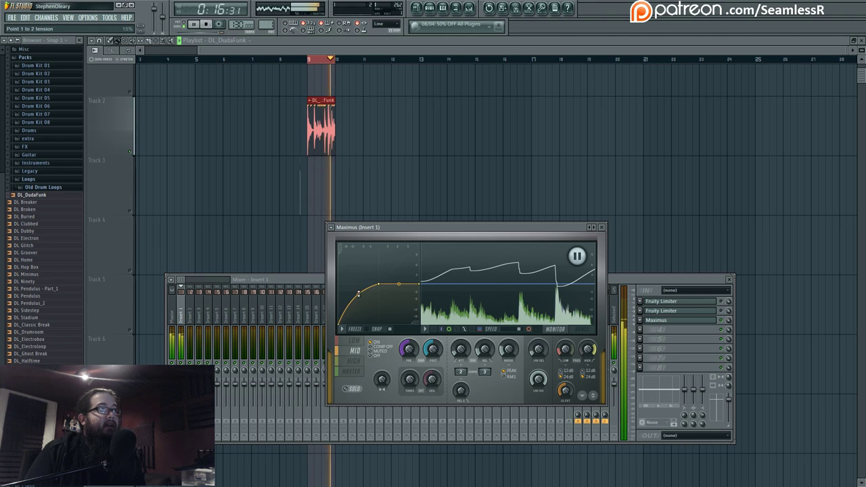
left_click(356, 360)
left_click_drag(359, 296, 358, 302)
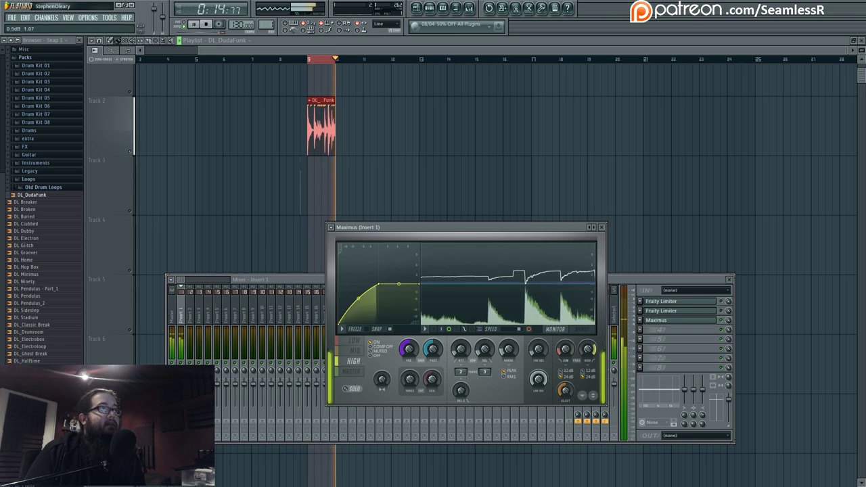
Step: Adjust the LMH lookahead delay and raise the Master band's pre gain while the loop plays
left_click(359, 372)
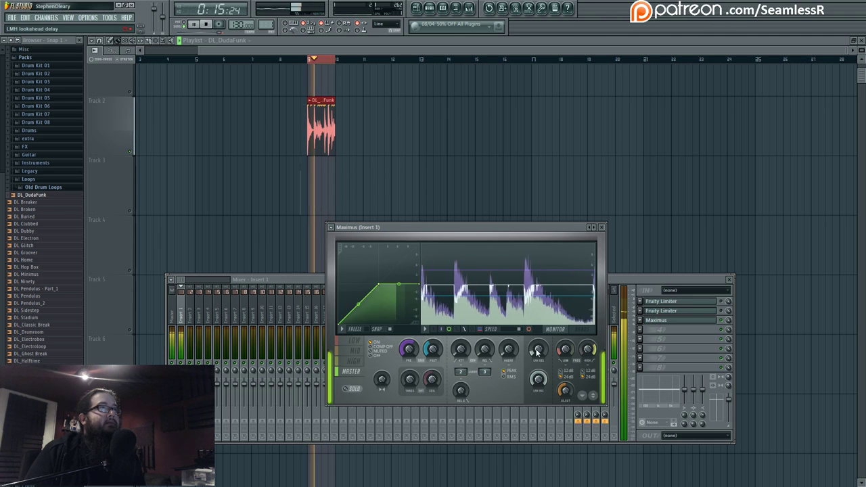
left_click_drag(531, 354, 532, 379)
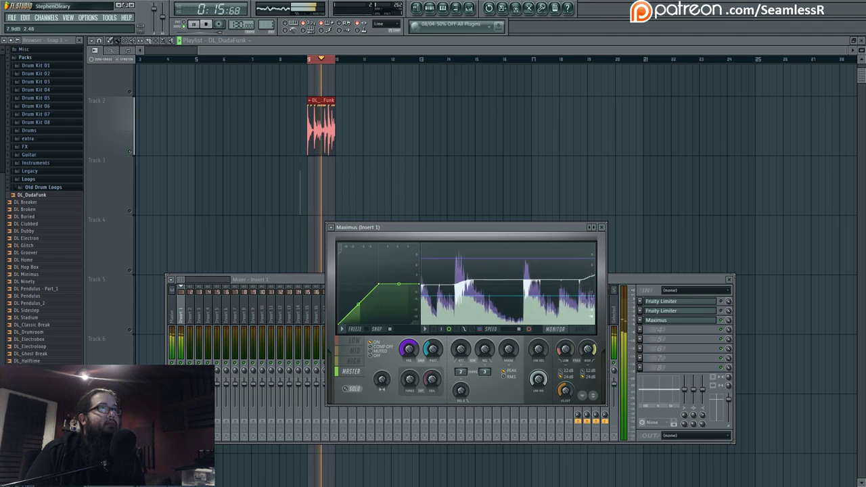
mouse_move(507, 285)
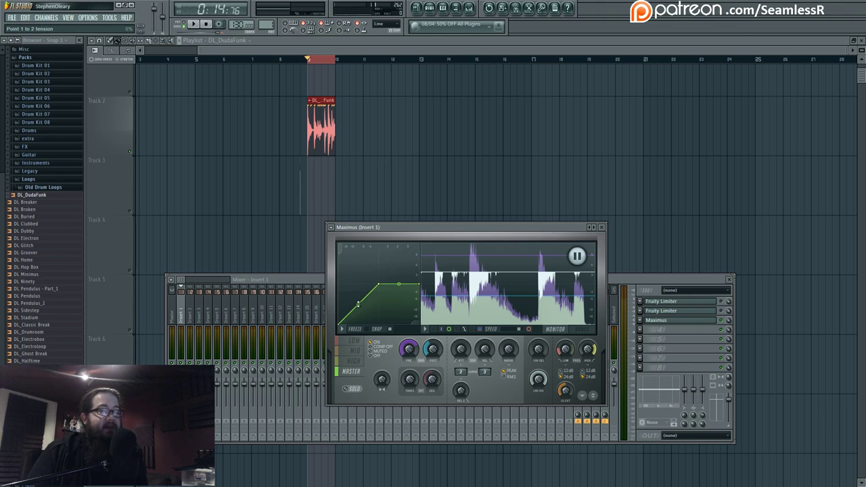
Step: Bend the Master curve sharply upward below its knee, and adjust its release and attack times while auditioning the loop
key("space")
left_click_drag(357, 304, 358, 285)
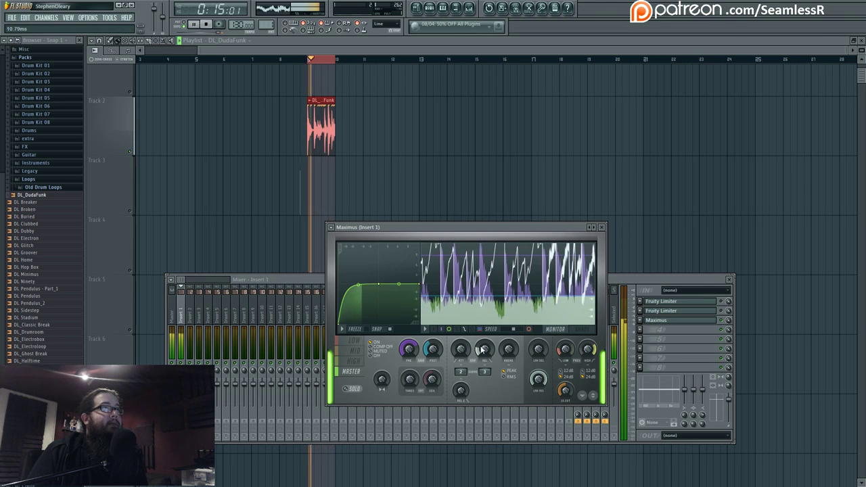
left_click_drag(483, 349, 483, 350)
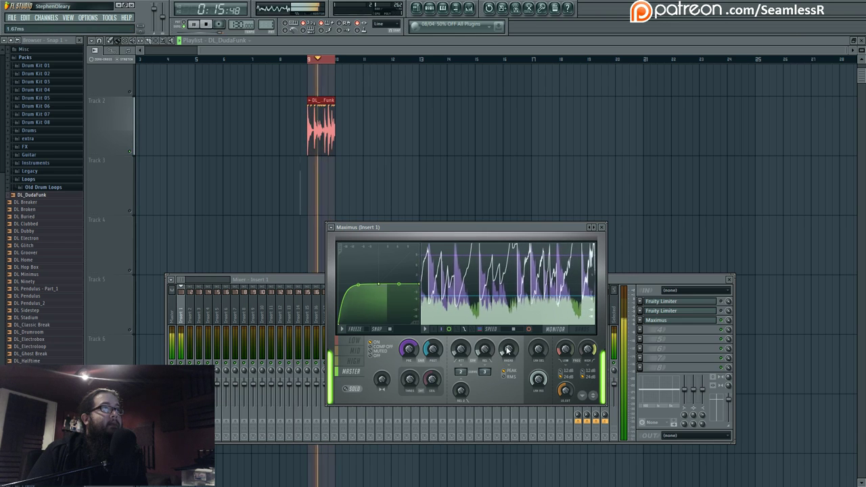
left_click(460, 349)
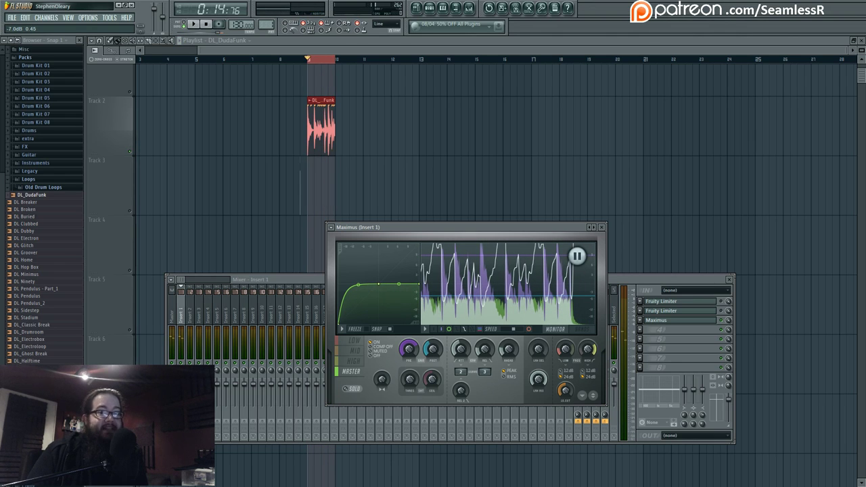
key("space")
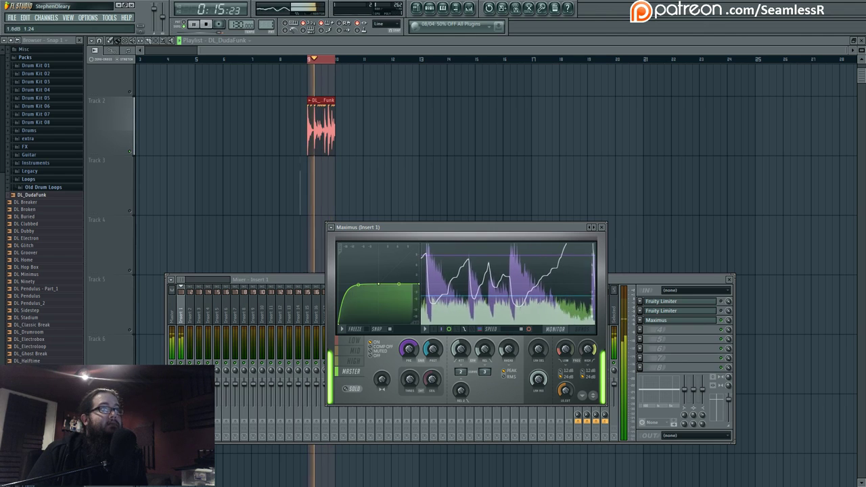
key("space")
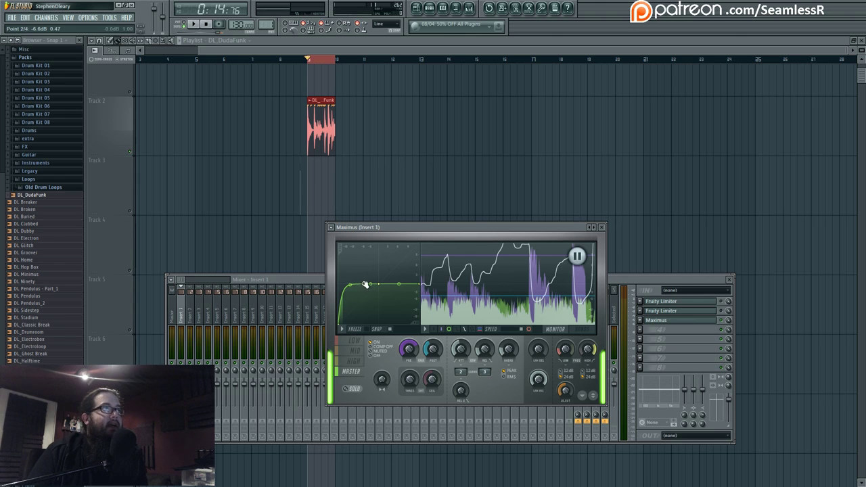
Step: Straighten the Master curve below its knee and play the loop again
left_click_drag(364, 284, 359, 303)
key("space")
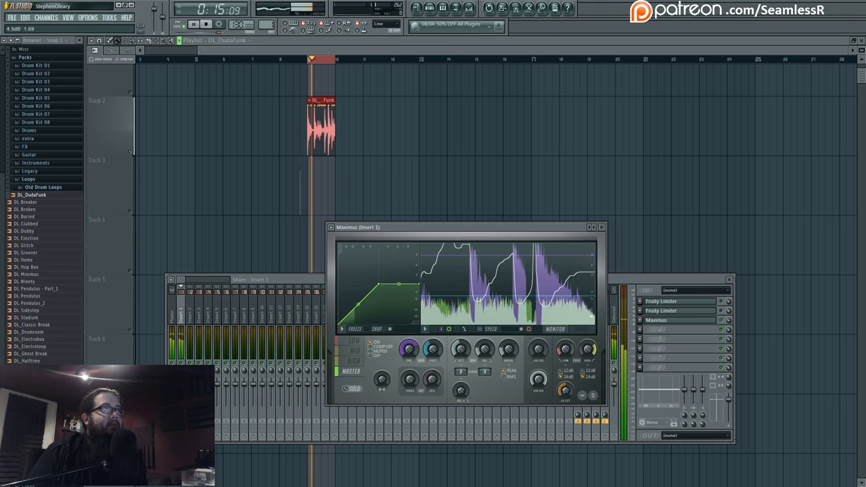
key("space")
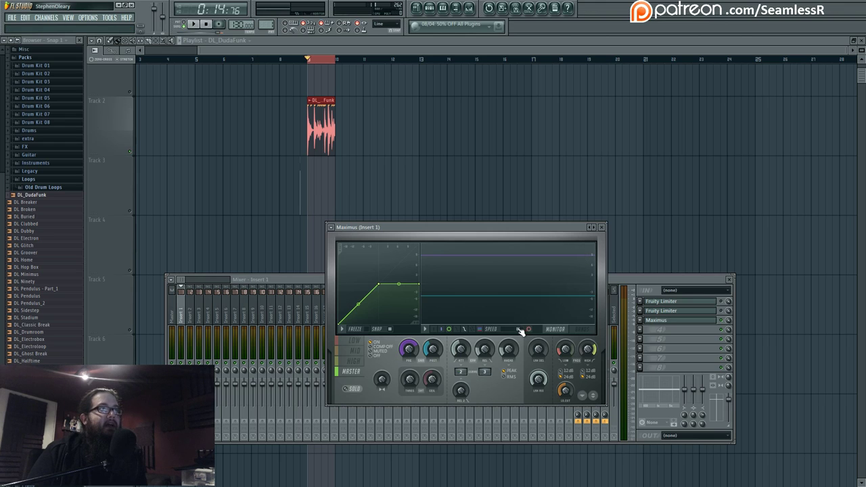
Step: Display the frequency bands graph and lower the Low band's level
left_click(564, 333)
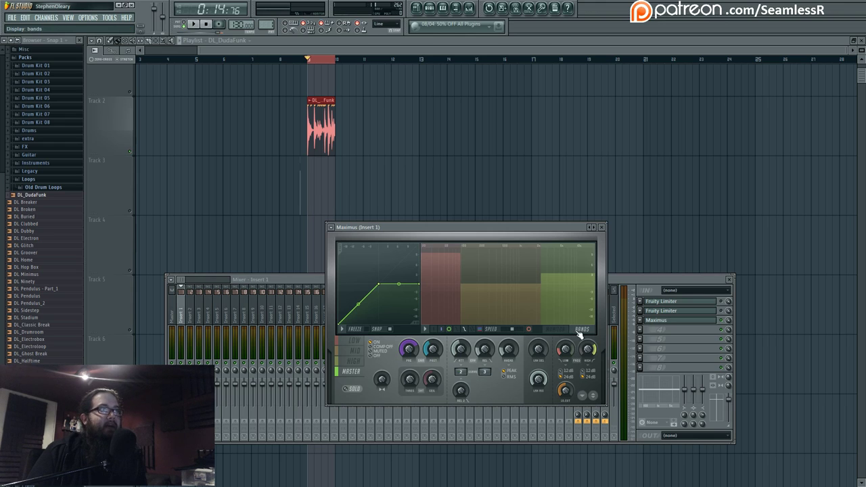
left_click(440, 278)
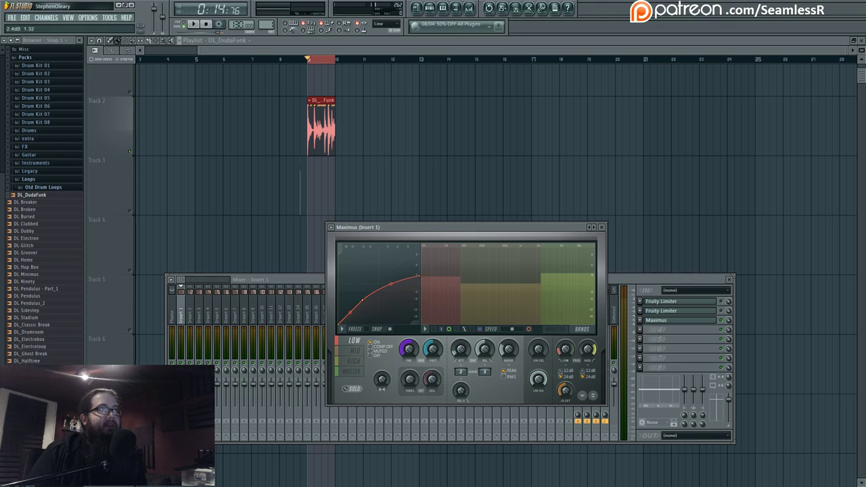
left_click_drag(440, 283, 440, 277)
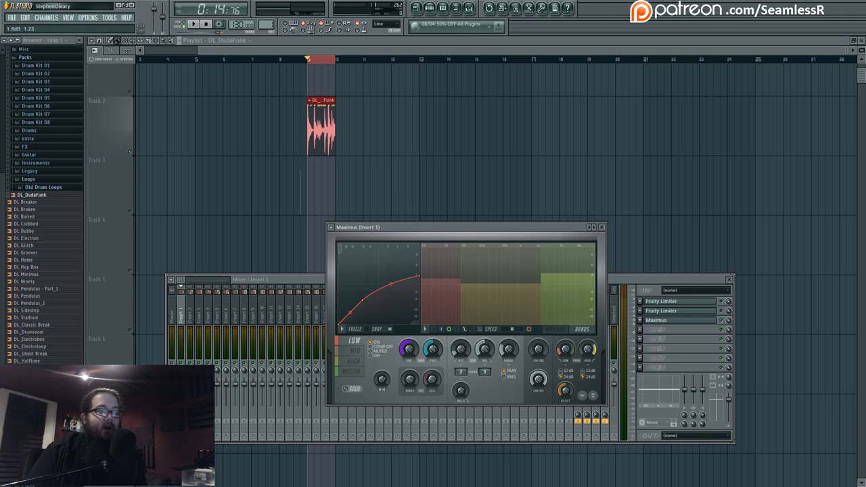
Step: Fine-tune the levels of the Mid, High and Low bands in the graph so all three sit nearly even
left_click(504, 291)
left_click(565, 282)
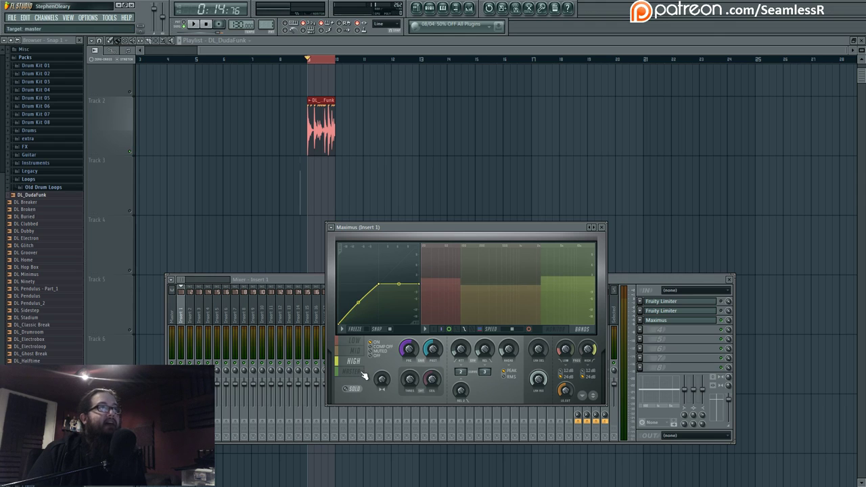
left_click_drag(504, 284, 504, 282)
left_click(440, 291)
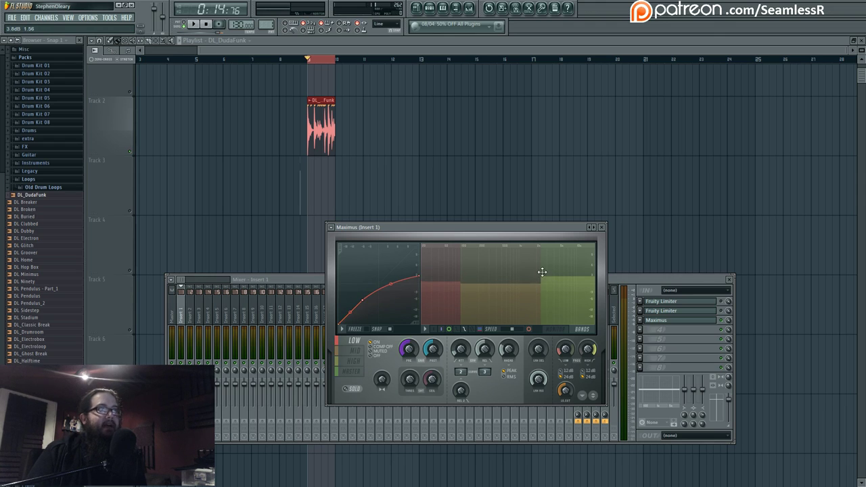
left_click(543, 273)
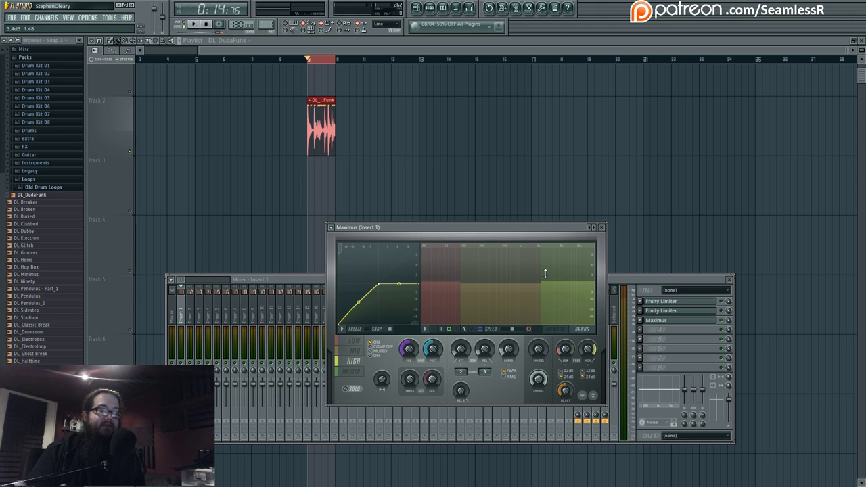
Step: Return to the Master band's monitor display and move the Maximus window partly clear of the mixer
left_click(355, 372)
left_click(559, 331)
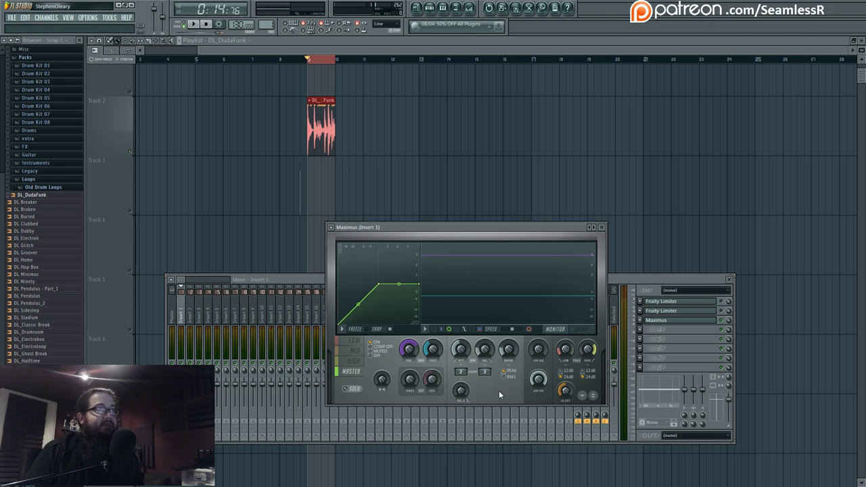
left_click_drag(479, 228, 509, 179)
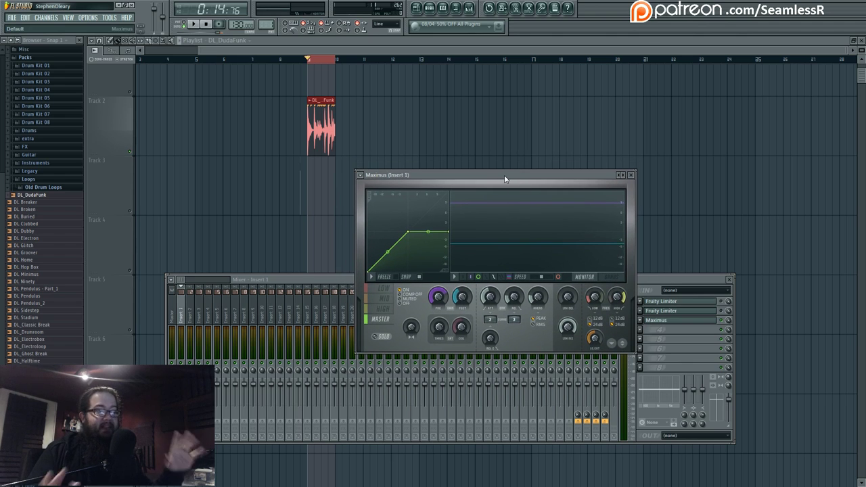